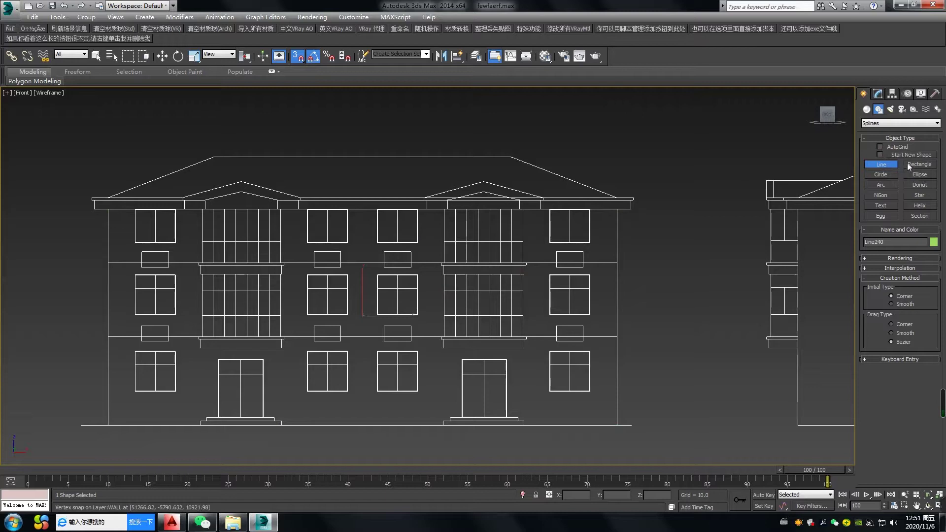
- Trace snapped rectangles over the windows, bay windows and entrance door in the front elevation as part of the wall shape
scroll(157, 224, "up", 3)
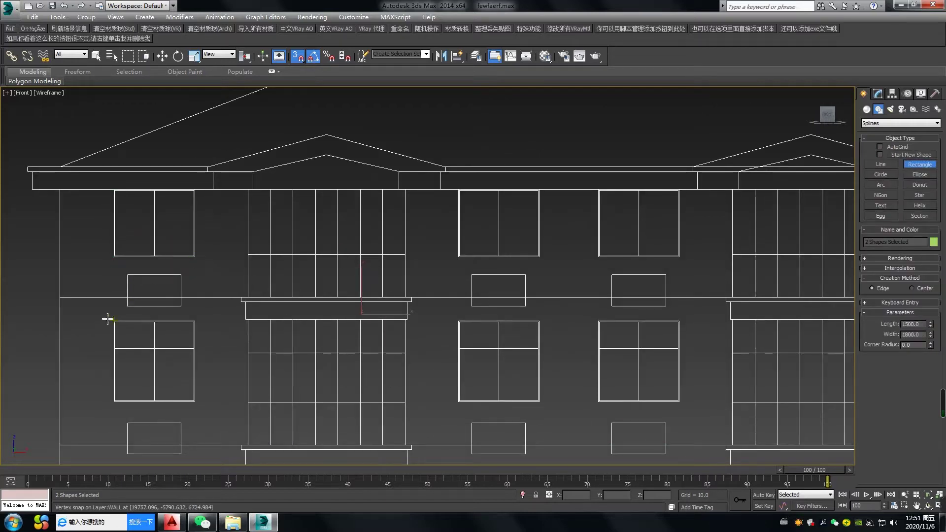
middle_click_drag(198, 405, 222, 387)
middle_click_drag(479, 296, 251, 286)
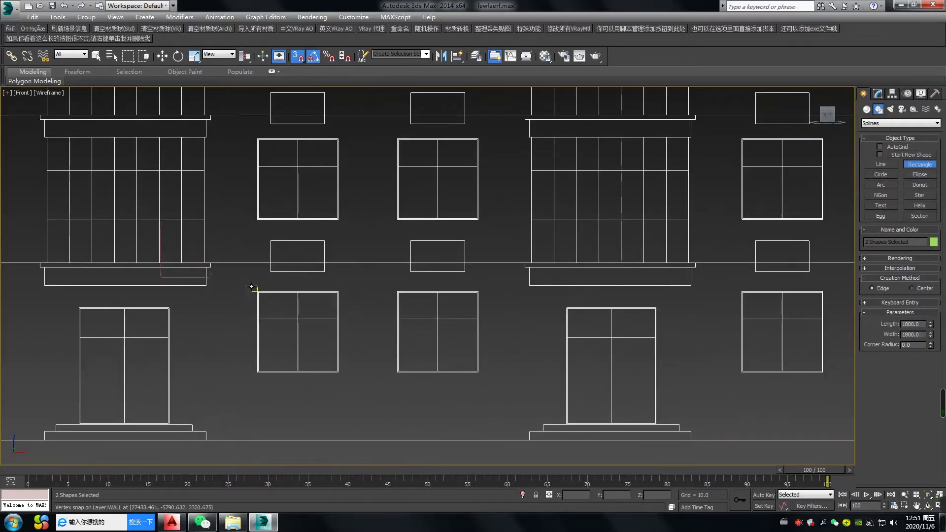
middle_click_drag(207, 256, 292, 355)
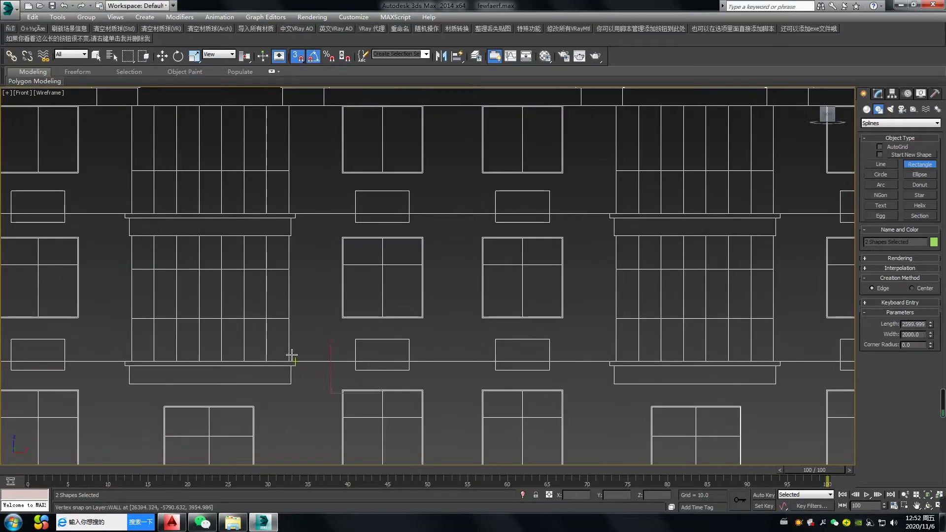
middle_click_drag(132, 236, 193, 411)
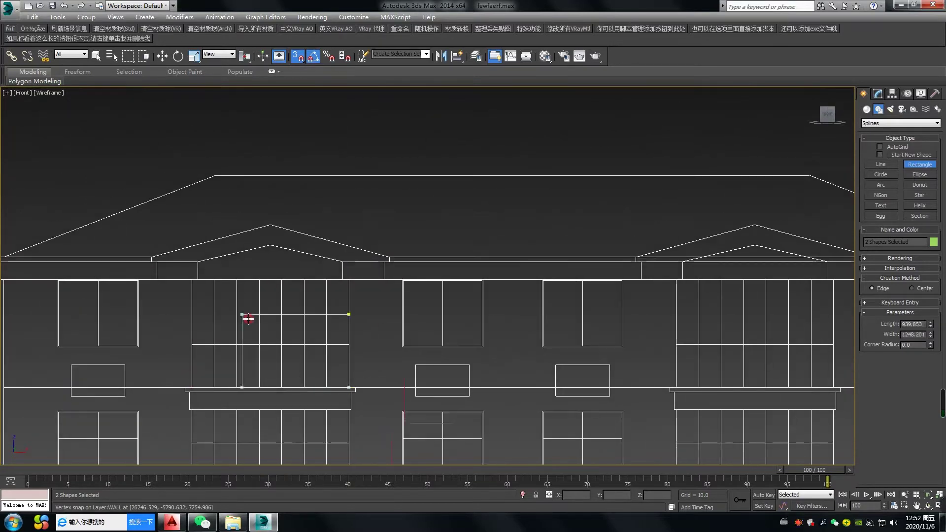
left_click_drag(248, 319, 188, 279)
middle_click_drag(559, 381, 289, 253)
scroll(289, 253, "down", 2)
middle_click_drag(350, 308, 545, 261)
right_click(421, 286)
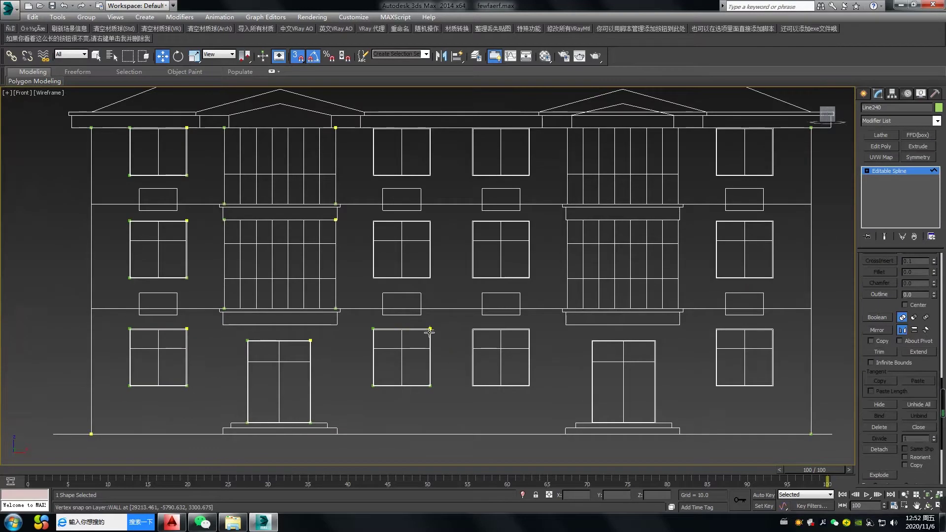
- Set the object color of the traced wall shape and the elevation linework to dark blue
left_click(863, 94)
middle_click_drag(806, 259, 688, 268)
left_click(692, 268, "ctrl")
key("t")
middle_click_drag(469, 386, 452, 339)
scroll(452, 325, "up", 2)
key("s")
left_click(934, 242)
left_click(513, 256)
left_click(522, 314)
- Select the next piece of linework in the top view and give it the same dark blue object color
scroll(476, 214, "down", 3)
middle_click_drag(477, 213, 485, 322)
left_click(477, 287)
left_click(934, 242)
left_click(513, 256)
left_click(522, 314)
left_click_drag(456, 436, 586, 375)
key("f")
key("z")
- Copy the traced window, bay window and door splines across to the matching openings in the rest of the facade
left_click(519, 366)
scroll(190, 320, "up", 2)
middle_click_drag(190, 320, 363, 314)
left_click(279, 310)
key("3")
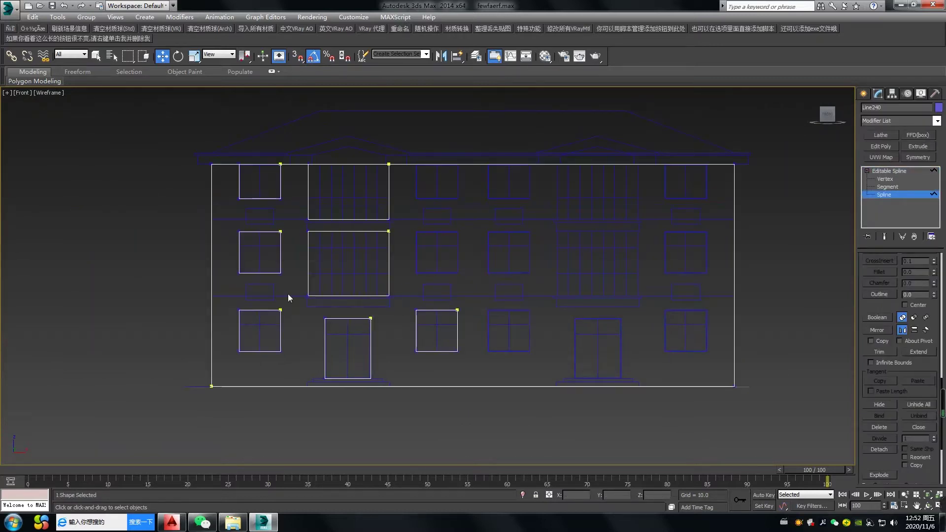
key("s")
mouse_move(409, 188)
left_mouse_down()
mouse_move(461, 275)
mouse_move(263, 190)
left_mouse_up()
mouse_move(239, 352)
left_mouse_down("shift")
mouse_move(477, 363)
mouse_move(488, 351)
left_mouse_up("shift")
middle_click_drag(490, 351, 323, 307)
scroll(345, 307, "up", 8)
scroll(463, 325, "down", 8)
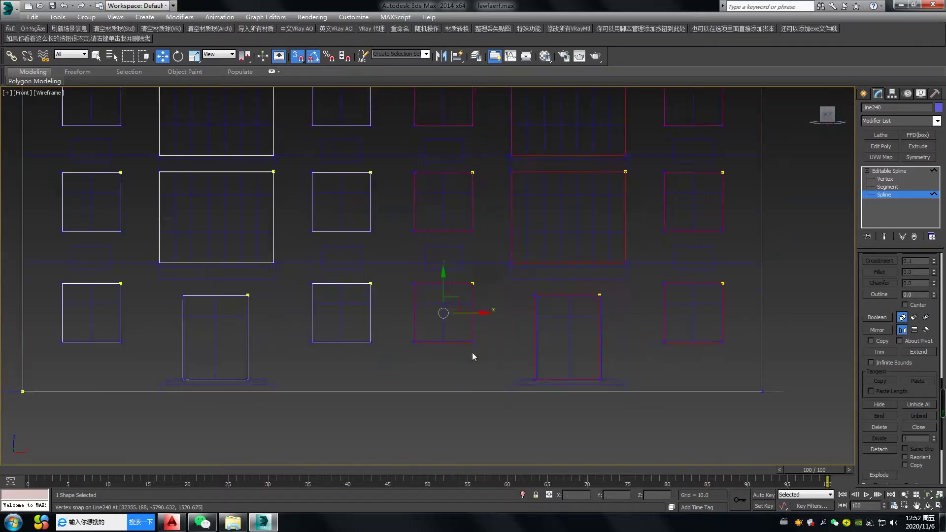
- Move the wall outline's top segment up to the eave line above the top-floor windows, snapping it to the elevation
scroll(349, 258, "up", 5)
key("s")
middle_click_drag(420, 246, 328, 274)
key("2")
left_click(494, 224)
scroll(494, 222, "up", 4)
left_click_drag(488, 207, 488, 199)
middle_click_drag(443, 207, 781, 256)
key("s")
key("space")
left_click_drag(85, 266, 87, 248)
key("s")
key("space")
left_click(127, 274)
- Insert vertices along the wall's top edge at the ends and center of both gables
scroll(135, 237, "down", 7)
scroll(175, 235, "up", 5)
right_click(319, 248)
left_click(300, 266)
right_click(302, 309)
right_click(311, 242)
left_click(298, 286)
key("s")
left_click(311, 242)
left_click(383, 242)
middle_click_drag(739, 279, 520, 287)
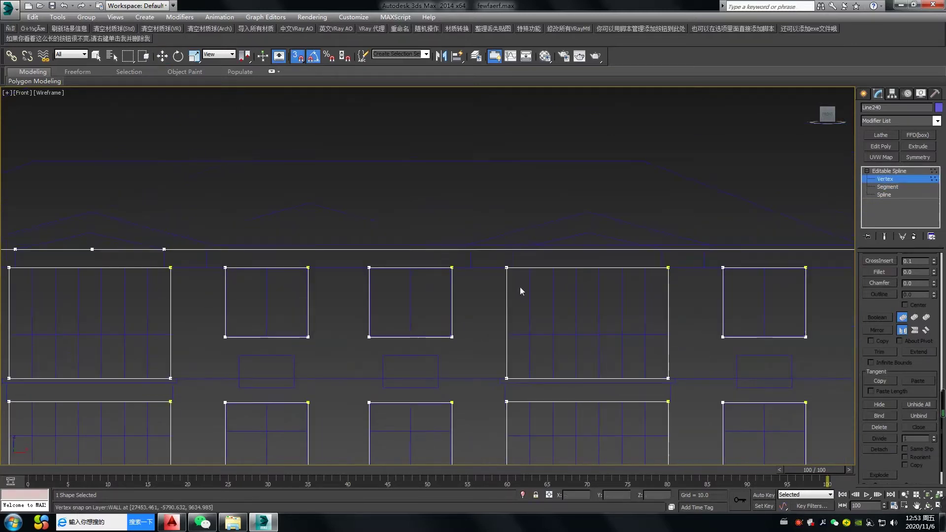
left_click(662, 249)
- Raise the middle vertex of each gable to its peak in the elevation
middle_click_drag(333, 265, 454, 293)
key("w")
key("1")
key("1")
left_click_drag(213, 278, 213, 260)
left_click_drag(710, 277, 710, 269)
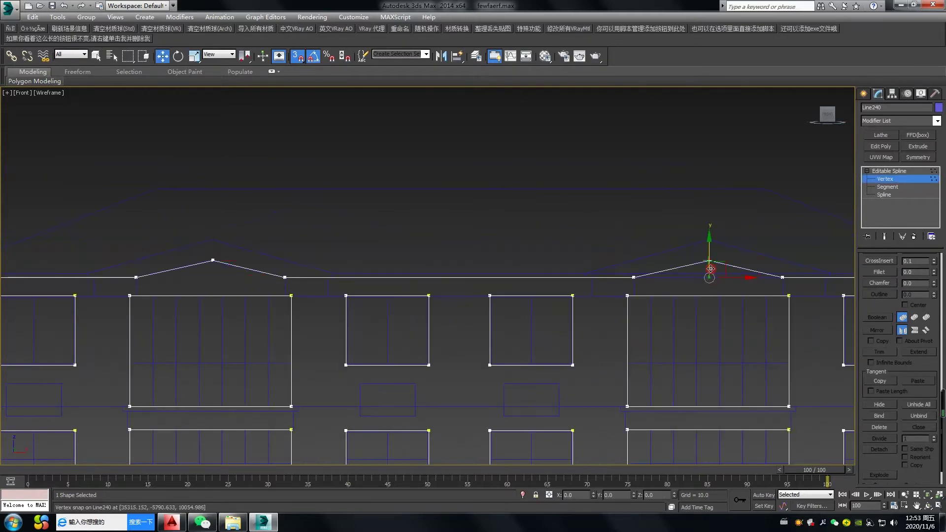
- Extrude the finished wall outline with its openings
scroll(255, 285, "up", 2)
key("s")
scroll(406, 319, "down", 4)
middle_click_drag(46, 274, 75, 257)
left_click(917, 146)
left_click_drag(911, 272, 765, 272)
key("Return")
- Clone the extruded wall with a slight sideways offset
middle_click_drag(218, 327, 429, 277)
left_click(303, 355)
left_click(637, 247)
left_click_drag(452, 311, 465, 311, "shift")
left_click(473, 302)
- Delete the cloned shape's splines except for one second-floor window, one bay window and one entrance door
left_click(892, 179)
key("3")
middle_click_drag(696, 263, 685, 260)
left_click_drag(675, 194, 662, 222)
key("Delete")
key("Delete")
left_click_drag(483, 420, 243, 227)
key("Delete")
left_click_drag(267, 381, 236, 394)
key("Delete")
left_click_drag(616, 355, 554, 219)
key("Delete")
scroll(320, 315, "up", 3)
scroll(287, 315, "down", 1)
mouse_move(288, 315)
middle_mouse_down()
mouse_move(346, 301)
mouse_move(301, 310)
middle_mouse_up()
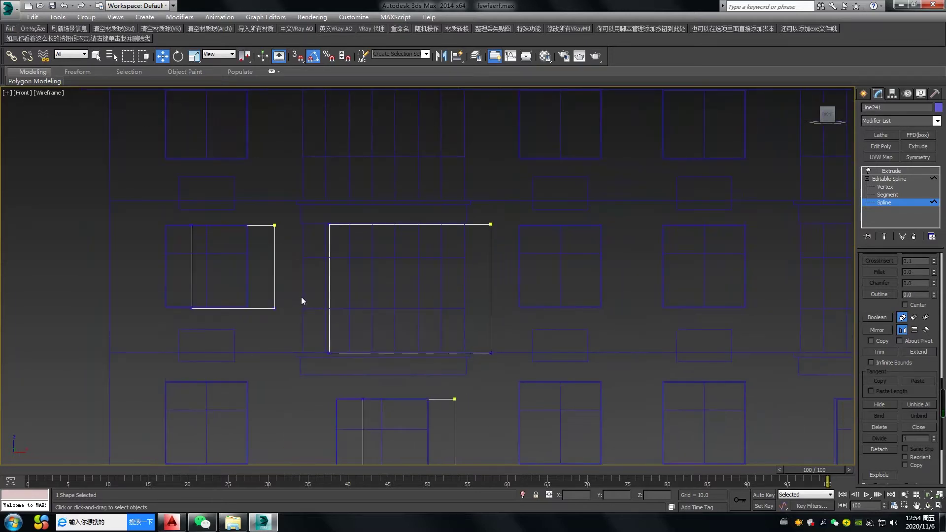
- Try outlining the remaining window spline to form its frame
scroll(300, 299, "down", 2)
left_click_drag(300, 299, 276, 328)
middle_click_drag(276, 328, 306, 332)
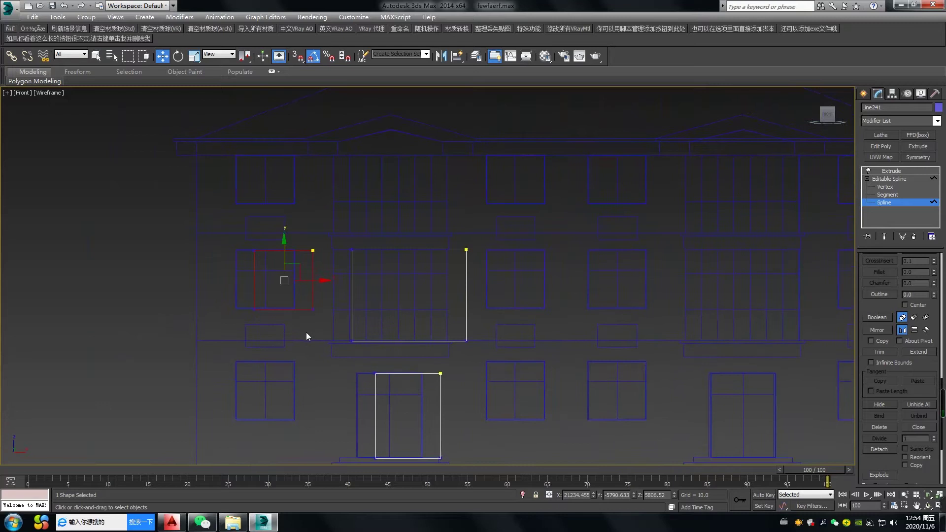
key("Return")
middle_click_drag(318, 299, 372, 292)
scroll(369, 292, "up", 2)
- Try copying inner frame segments as a vertical and a horizontal window bar and outlining them, and undo the attempt
key("2")
scroll(352, 273, "up", 3)
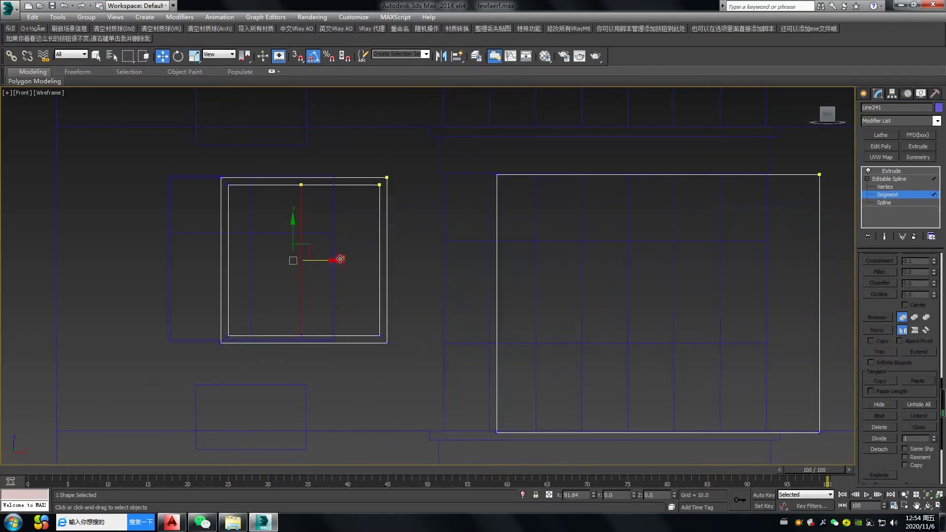
left_click(340, 186)
key("3")
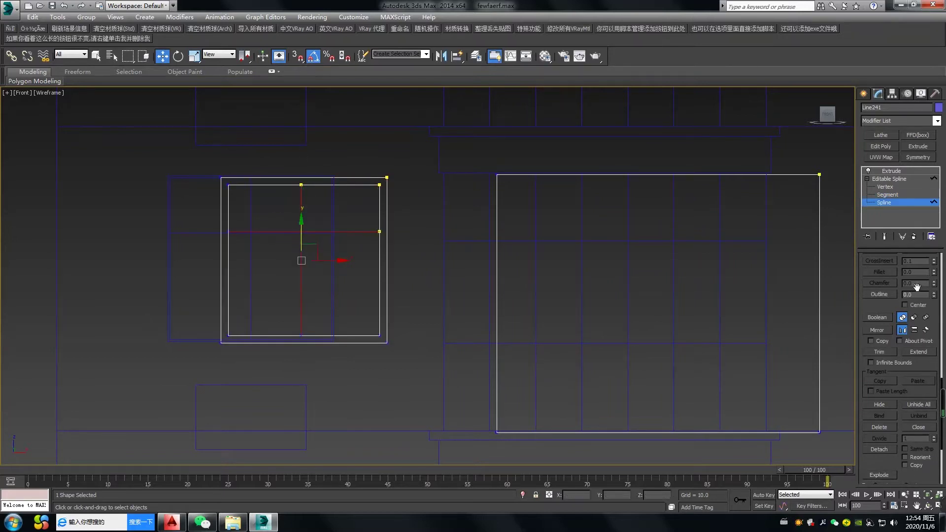
key("Return")
scroll(274, 342, "down", 3)
scroll(266, 310, "up", 4)
key("ctrl+z")
- Outline the window spline by 50 and copy inner frame segments as a central vertical and an upper horizontal bar
type("50")
key("Return")
key("2")
middle_click_drag(268, 343, 259, 342)
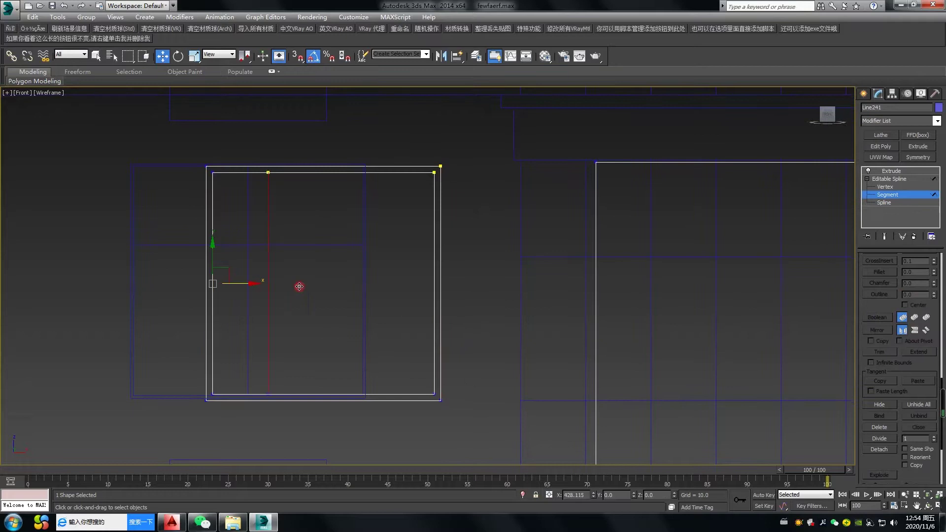
left_click(348, 173)
left_click_drag(322, 146, 322, 217, "shift")
- Select the vertical and horizontal window bar splines and outline them by 50
left_click_drag(353, 291, 295, 222)
key("3")
left_click_drag(351, 289, 296, 222)
double_click(910, 294)
type("50")
key("Return")
- Outline the bay window spline by 50 to form its frame
middle_click_drag(302, 404, 184, 402)
scroll(199, 350, "down", 3)
left_click(325, 368)
left_click_drag(918, 295, 832, 298)
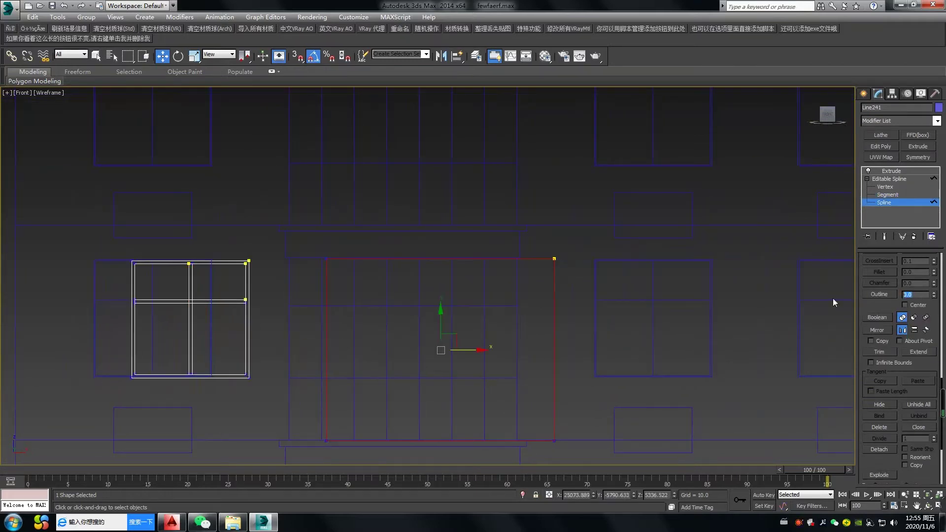
type("50")
key("Return")
- Copy the inner frame's vertical segment across the bay window to form seven vertical bars
key("2")
left_click(307, 387)
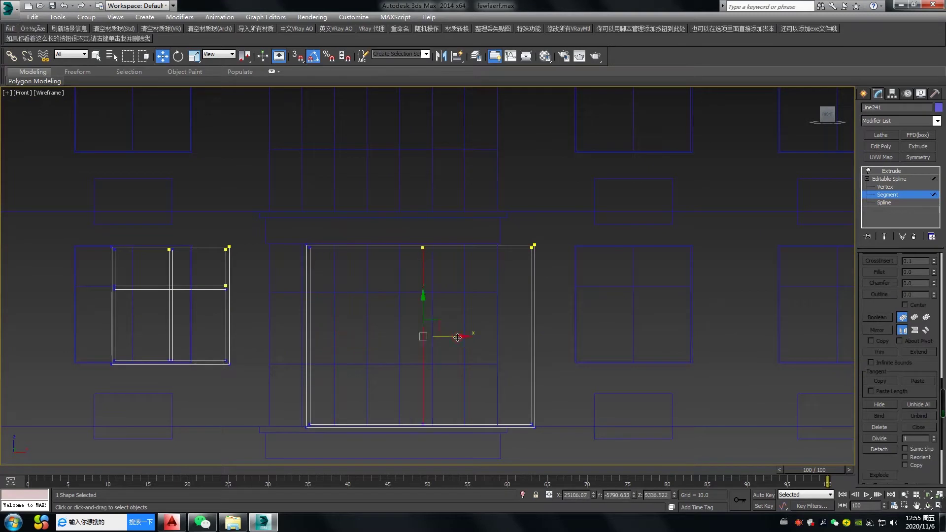
scroll(400, 350, "up", 2)
left_click_drag(371, 346, 326, 377, "shift")
left_click_drag(389, 330, 395, 329)
left_click(301, 345)
left_click_drag(326, 329, 300, 351)
left_click_drag(364, 330, 527, 333, "shift")
left_click_drag(576, 368, 602, 356)
left_click_drag(604, 354, 253, 347)
left_click(589, 352, "alt")
- Copy the inner frame's top segment down to form two horizontal bars in the bay window
left_click(488, 205)
left_click_drag(428, 180, 427, 192, "shift")
left_click_drag(430, 332, 430, 339, "shift")
- Outline the bay window's vertical and horizontal bar splines by 50
key("3")
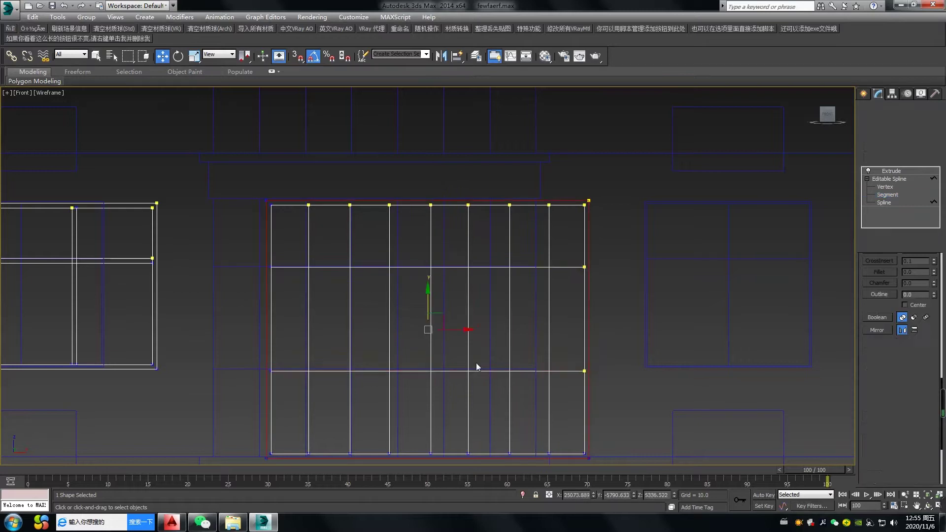
double_click(916, 295)
type("50")
key("Return")
scroll(518, 327, "down", 3)
- Outline the entrance door's spline by 50 and delete its outer spline
middle_click_drag(517, 327, 416, 106)
left_click_drag(426, 352, 381, 338)
left_click_drag(916, 295, 829, 307)
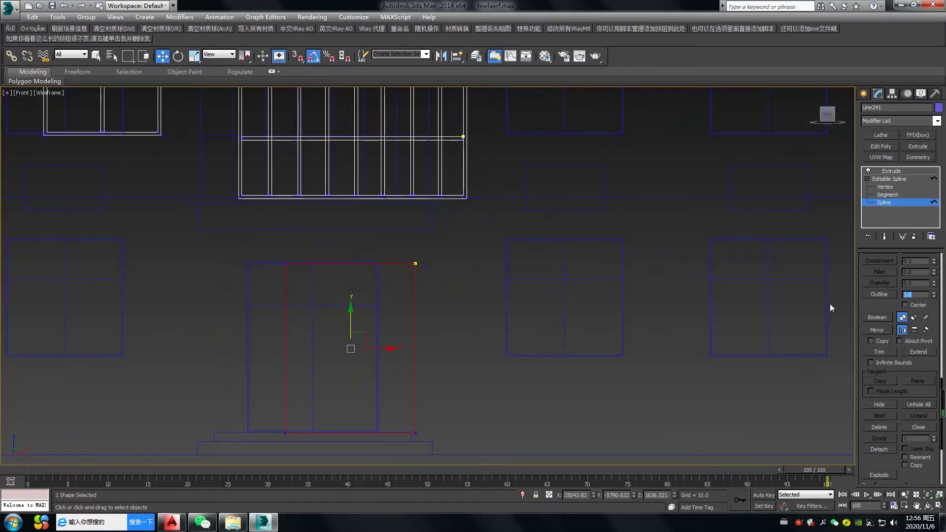
type("50")
key("Return")
scroll(362, 367, "up", 3)
middle_click_drag(362, 367, 410, 333)
key("Delete")
- Detach the door spline from the window frames as a separate shape
scroll(511, 318, "down", 2)
middle_click_drag(510, 317, 559, 344)
left_click_drag(575, 267, 495, 296)
left_click(880, 450)
key("Return")
- Copy the middle-floor window frame splines down onto the ground-floor window opening in the first column
left_click(863, 95)
left_click(878, 95)
scroll(541, 214, "down", 2)
middle_click_drag(541, 214, 561, 288)
left_click_drag(560, 288, 270, 126)
key("space")
middle_click_drag(340, 197, 364, 246)
key("s")
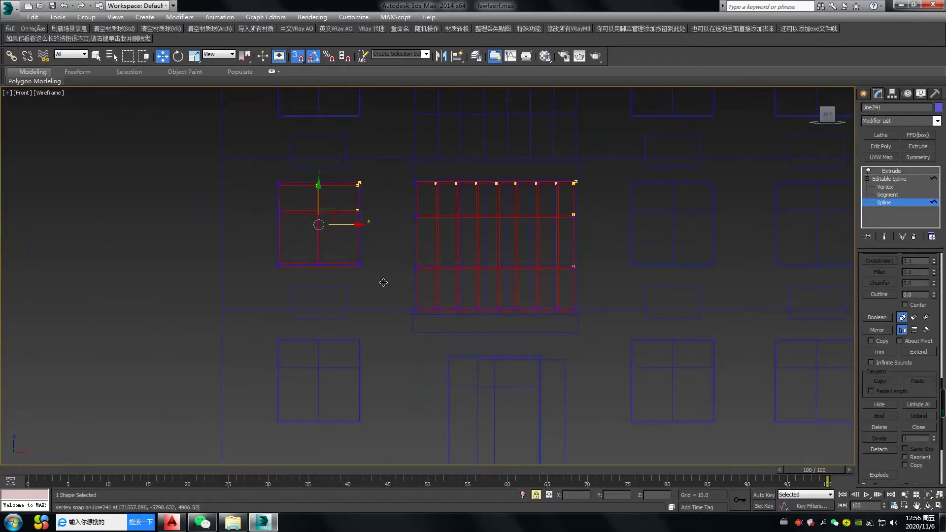
key("space")
left_click_drag(383, 282, 296, 227)
middle_click_drag(281, 274, 301, 326)
left_click_drag(298, 319, 295, 438, "shift")
middle_click_drag(296, 438, 319, 296)
left_click_drag(319, 296, 322, 332)
- Copy the window frame splines up onto the top-floor opening in the first column
middle_click_drag(359, 320, 337, 405)
left_click_drag(337, 353, 348, 89, "shift")
middle_click_drag(348, 88, 311, 226)
scroll(258, 276, "up", 4)
left_click_drag(258, 219, 258, 190)
scroll(276, 193, "down", 3)
middle_click_drag(340, 148, 376, 338)
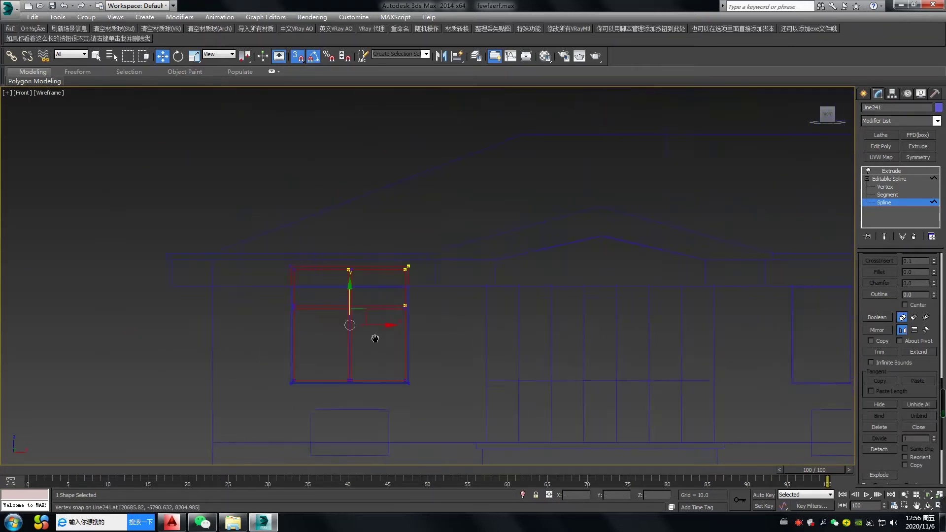
- Delete the horizontal bar spline from the top-floor window frame
key("3")
key("s")
key("3")
key("2")
left_click(380, 313)
key("3")
key("3")
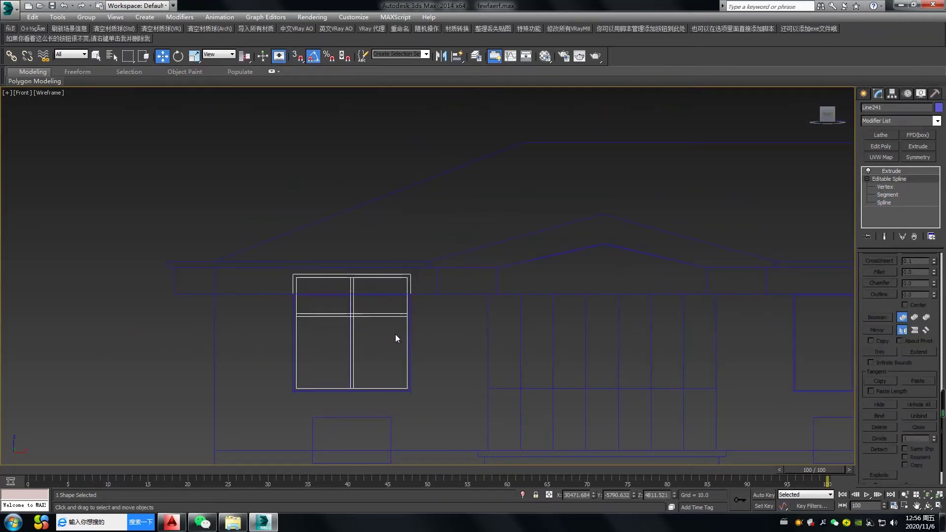
key("3")
left_click(385, 317)
key("Delete")
- Lower the upper vertices of the top-floor window frame and its vertical bar to fit the shorter opening
key("1")
key("s")
scroll(379, 258, "up", 4)
left_click_drag(189, 316, 460, 269)
left_click_drag(442, 250, 442, 368)
left_click_drag(207, 408, 207, 330)
scroll(268, 376, "down", 4)
scroll(261, 328, "up", 3)
scroll(261, 328, "down", 4)
middle_click_drag(261, 328, 184, 162)
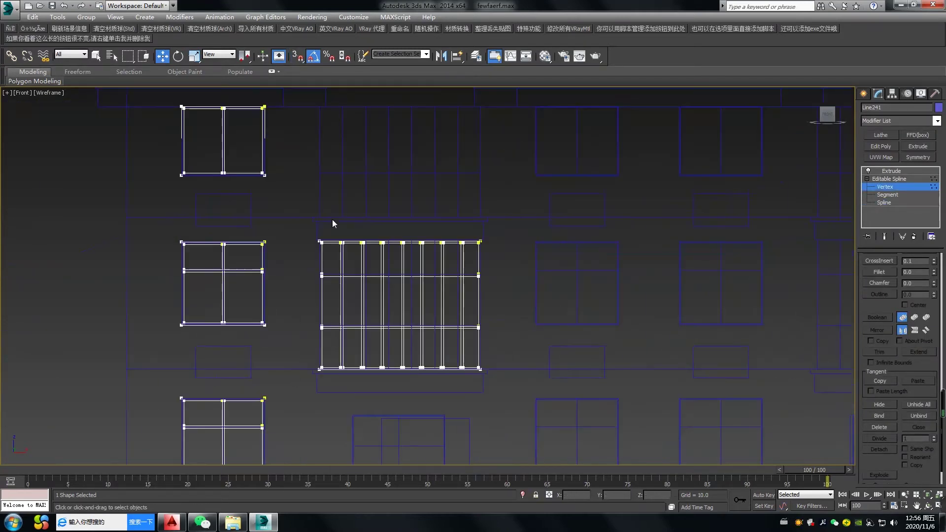
- Copy the three stacked window frames from the first column to the second window column
key("3")
scroll(459, 362, "down", 1)
middle_click_drag(458, 361, 424, 351)
left_click_drag(296, 455, 212, 160)
left_click_drag(276, 296, 532, 295, "shift")
scroll(485, 323, "up", 4)
key("space")
key("s")
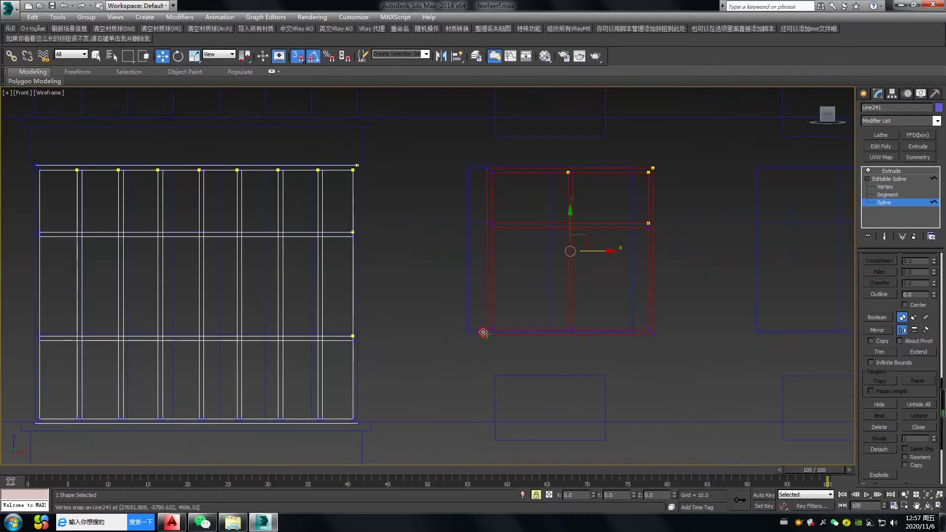
- Copy the three stacked window frames from the second column onto the third window column
middle_click_drag(474, 356, 442, 87)
left_click_drag(435, 379, 723, 380, "shift")
scroll(221, 323, "down", 6)
middle_click_drag(286, 259, 355, 326)
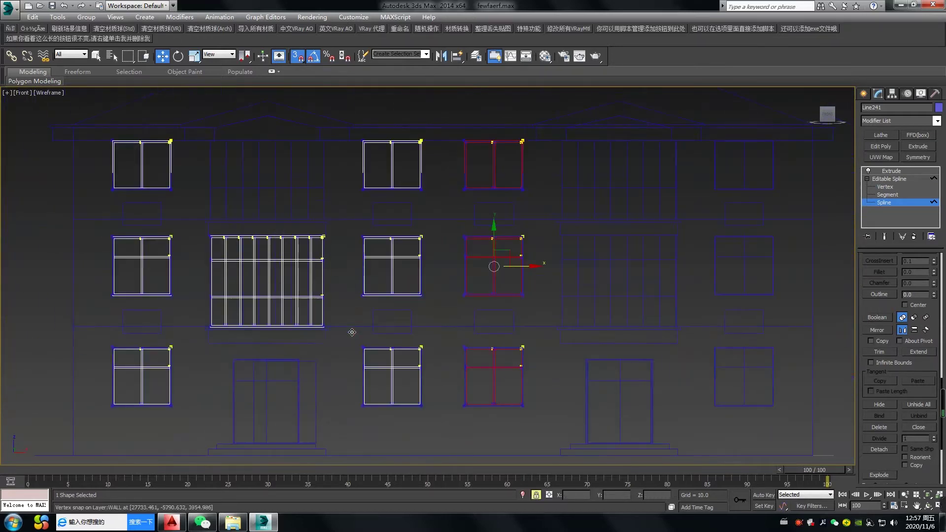
- Copy the middle-floor bay window frame up to the top-floor bay window opening
key("space")
left_click_drag(354, 325, 198, 206)
scroll(224, 274, "up", 2)
left_click_drag(206, 351, 205, 198, "shift")
scroll(205, 198, "down", 4)
middle_click_drag(206, 198, 250, 237)
- Copy both stacked bay window frames across to the facade's second pair of bay window openings
key("s")
key("space")
left_click_drag(334, 333, 236, 150)
key("space")
key("s")
left_click_drag(244, 316, 492, 317, "shift")
scroll(491, 317, "up", 4)
middle_click_drag(492, 317, 530, 343)
left_click_drag(525, 344, 532, 342)
scroll(532, 343, "down", 3)
- Copy the second column's three window frames across to the facade's fourth window column
middle_click_drag(533, 342, 414, 288)
key("s")
key("space")
left_click_drag(394, 384, 311, 117)
key("space")
key("s")
left_click_drag(316, 366, 566, 366, "shift")
key("s")
key("space")
scroll(593, 349, "up", 5)
middle_click_drag(593, 350, 668, 352)
scroll(507, 328, "down", 6)
left_click(863, 93)
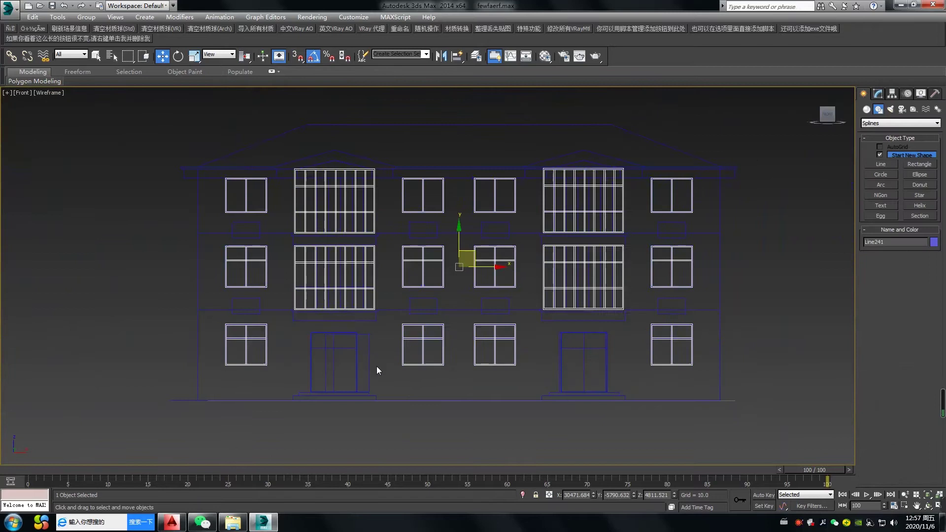
- Move the detached door frame shape onto the first entrance door opening
left_click(366, 380)
scroll(367, 380, "up", 4)
key("space")
key("s")
left_click_drag(369, 416, 335, 417)
scroll(249, 397, "up", 5)
middle_click_drag(249, 397, 367, 422)
- Snap the door frame's side and top segments to the edges of the entrance door opening
key("2")
key("space")
key("s")
left_click(254, 317)
scroll(269, 316, "down", 5)
left_click_drag(259, 370, 261, 369)
left_click(297, 207)
scroll(296, 191, "up", 4)
left_click_drag(219, 225, 221, 211)
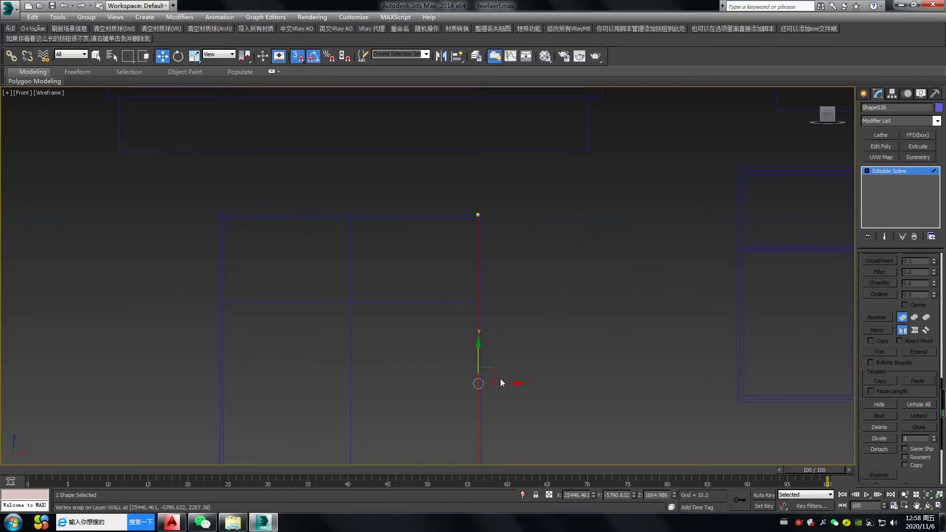
- Adjust the door frame's bottom and right segments to fit the entrance door opening
scroll(424, 284, "down", 8)
scroll(414, 327, "up", 12)
scroll(303, 374, "down", 3)
left_click(347, 403)
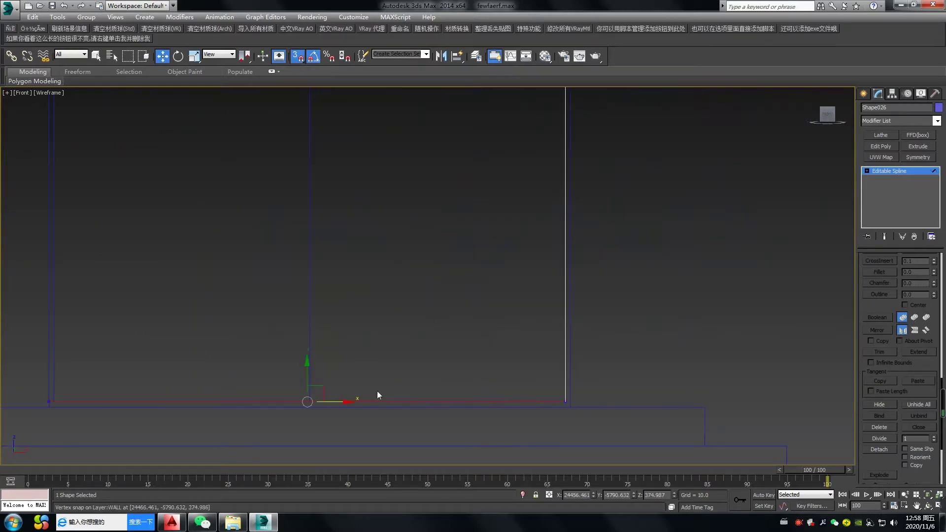
key("space")
key("s")
left_click(566, 382)
scroll(574, 340, "down", 4)
middle_click_drag(589, 290, 433, 381)
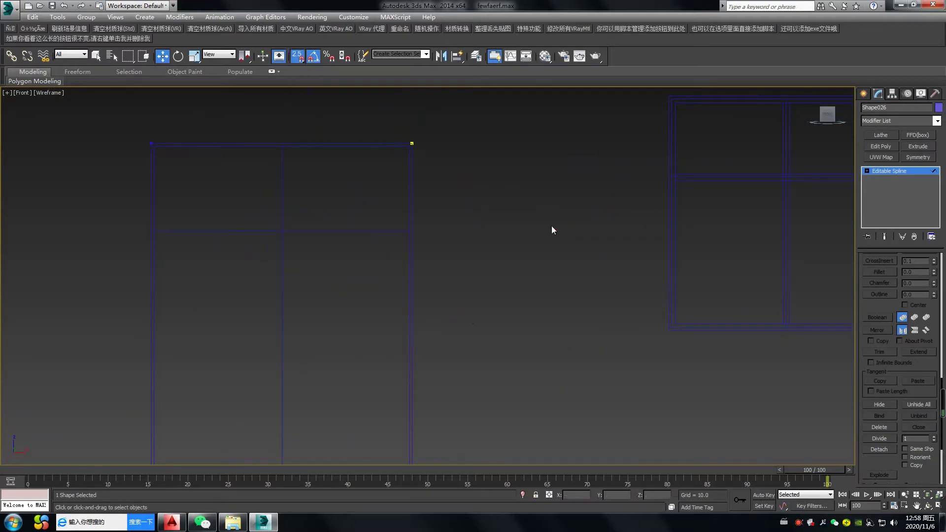
middle_click_drag(524, 276, 464, 343)
- Draw a 1200-wide rectangle at the base of the ledge outline below the first top-floor window and convert it to an editable spline
left_click(864, 94)
scroll(409, 321, "up", 3)
left_click(919, 164)
scroll(204, 140, "up", 3)
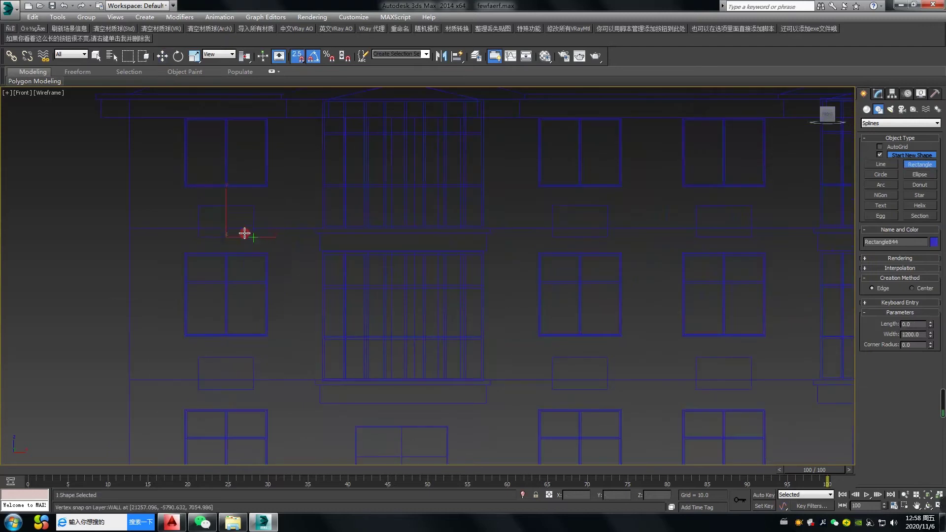
right_click(277, 244)
left_click(319, 356)
right_click(335, 313)
left_click(385, 422)
- Extrude the ledge rectangle by 600
left_click(908, 148)
left_click_drag(919, 271, 718, 247)
scroll(294, 245, "down", 2)
scroll(268, 250, "up", 2)
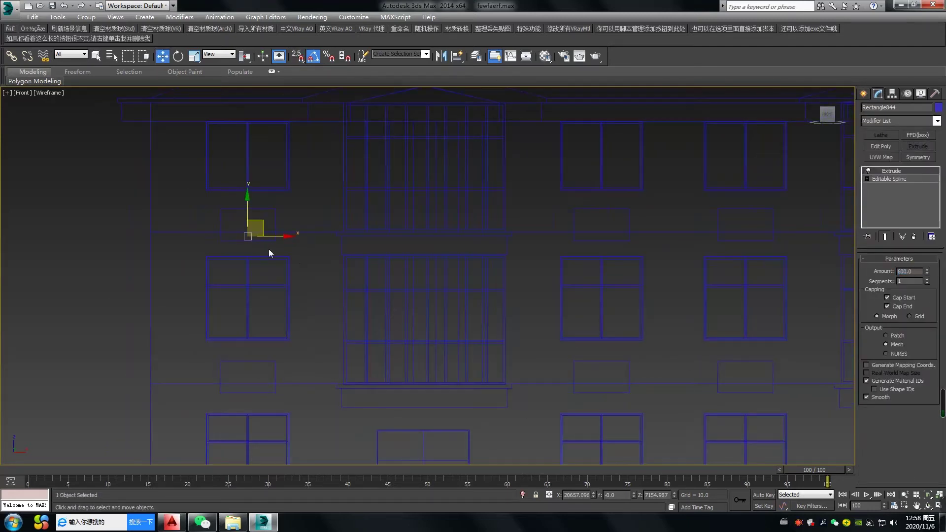
- In the top view, move the extruded ledge slab against the front wall's outer face
key("t")
key("z")
scroll(309, 274, "down", 8)
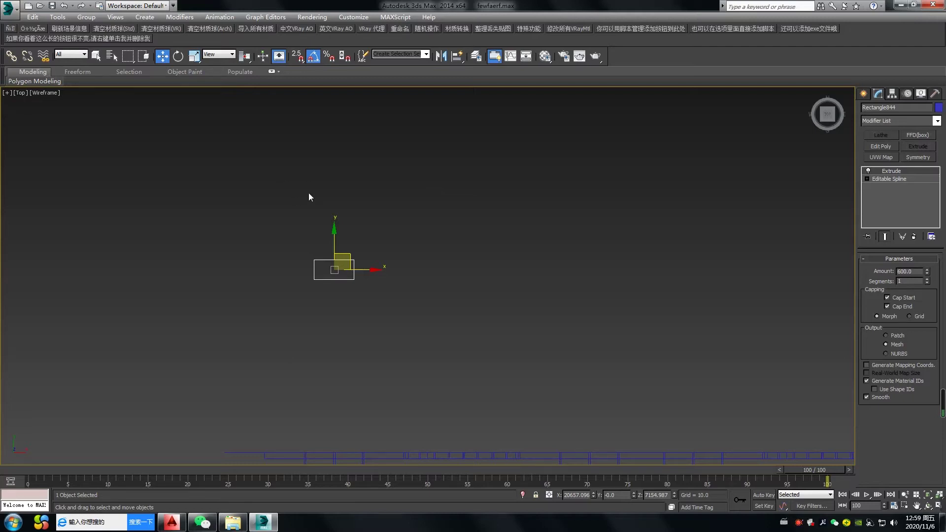
scroll(371, 236, "down", 5)
middle_click_drag(369, 234, 347, 274)
left_click_drag(333, 256, 316, 333)
scroll(326, 358, "up", 5)
key("s")
key("space")
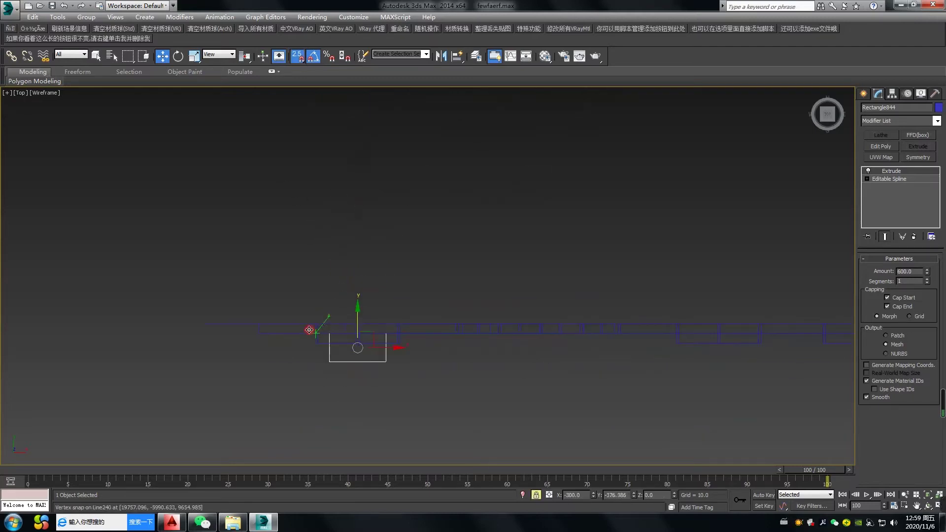
left_click(348, 374)
- Show the front view with realistic shading and select the combined window frames object
key("f")
scroll(412, 274, "down", 10)
scroll(305, 241, "up", 10)
key("s")
key("F3")
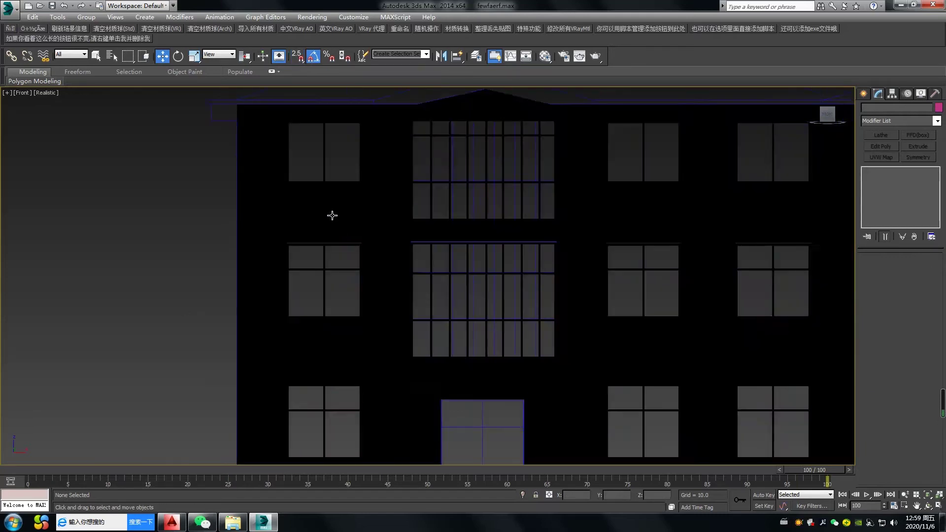
left_click(337, 228)
scroll(325, 234, "up", 10)
scroll(452, 301, "down", 5)
scroll(436, 268, "up", 4)
left_click(436, 268)
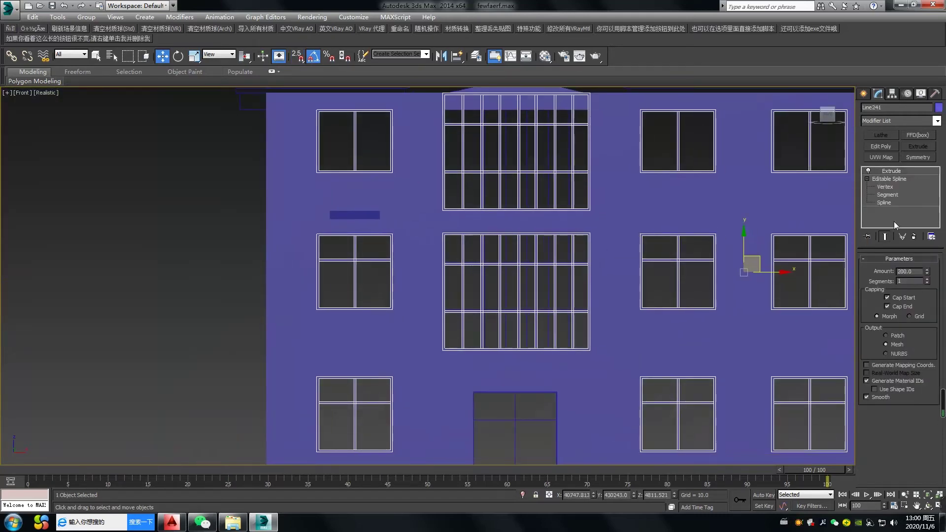
- Move the misaligned vertices of the bay window frame into line with the window opening using vertex snapping
key("3")
scroll(389, 239, "up", 5)
scroll(391, 234, "down", 4)
scroll(673, 225, "up", 3)
middle_click_drag(674, 225, 415, 147)
scroll(415, 147, "up", 3)
scroll(415, 147, "down", 3)
middle_click_drag(564, 204, 252, 227)
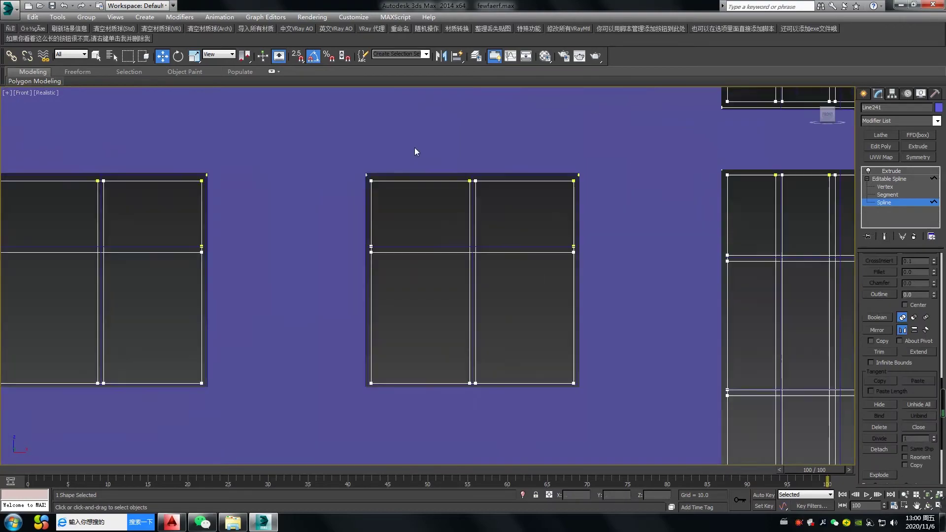
middle_click_drag(700, 225, 342, 242)
scroll(342, 241, "down", 2)
key("1")
scroll(111, 219, "up", 4)
middle_click_drag(111, 218, 340, 236)
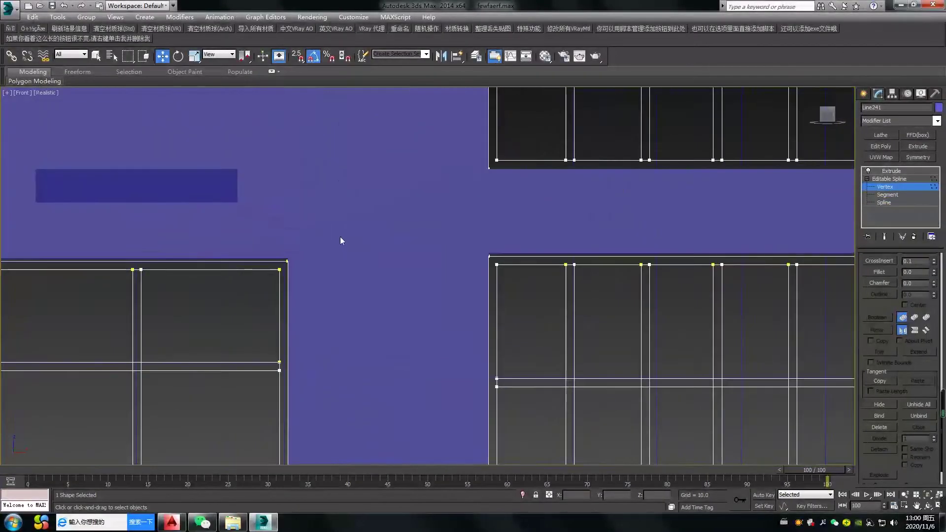
scroll(340, 237, "down", 3)
middle_click_drag(420, 241, 354, 138)
middle_click_drag(616, 162, 372, 228)
scroll(372, 228, "down", 2)
left_click_drag(126, 211, 124, 208)
key("space")
scroll(113, 216, "up", 5)
scroll(249, 239, "up", 2)
middle_click_drag(566, 237, 369, 269)
scroll(365, 273, "up", 2)
key("s")
left_click_drag(321, 231, 322, 220)
scroll(377, 262, "down", 8)
key("space")
- Delete the upper horizontal transom of the top-floor bay window frame
middle_click_drag(481, 193, 368, 275)
scroll(340, 213, "up", 2)
left_click(249, 251)
scroll(412, 253, "down", 1)
middle_click_drag(254, 254, 342, 280)
key("2")
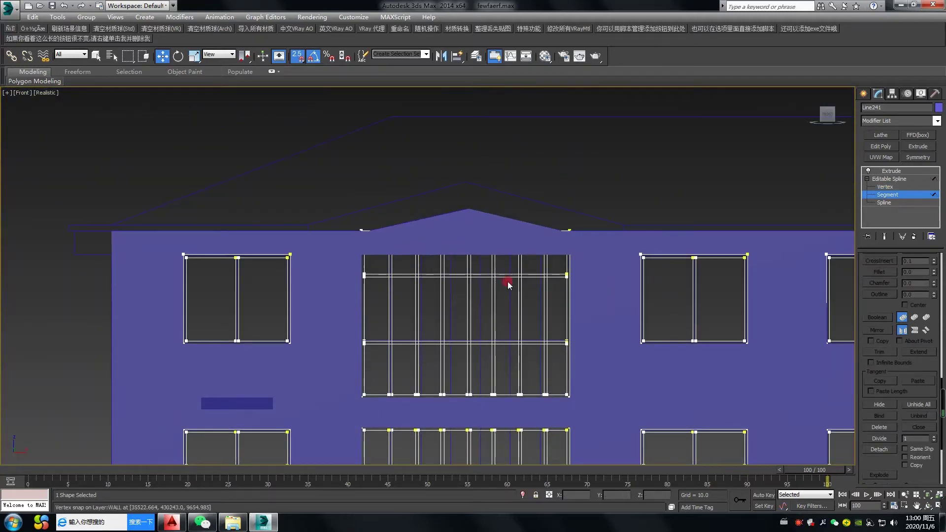
key("3")
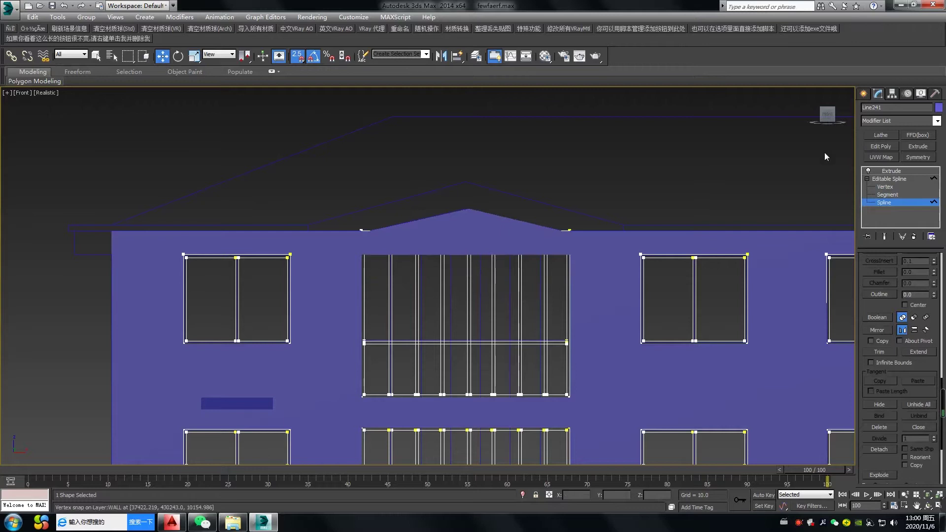
- Set the window frames' extrusion amount to 50
left_click(891, 171)
left_click_drag(918, 272, 743, 273)
type("50")
key("Return")
- Correct the top corner vertices of the middle-floor bay window frame by snapping them to the window opening
middle_click_drag(413, 368, 417, 325)
scroll(416, 325, "down", 2)
middle_click_drag(497, 371, 401, 246)
key("s")
key("1")
scroll(404, 270, "up", 2)
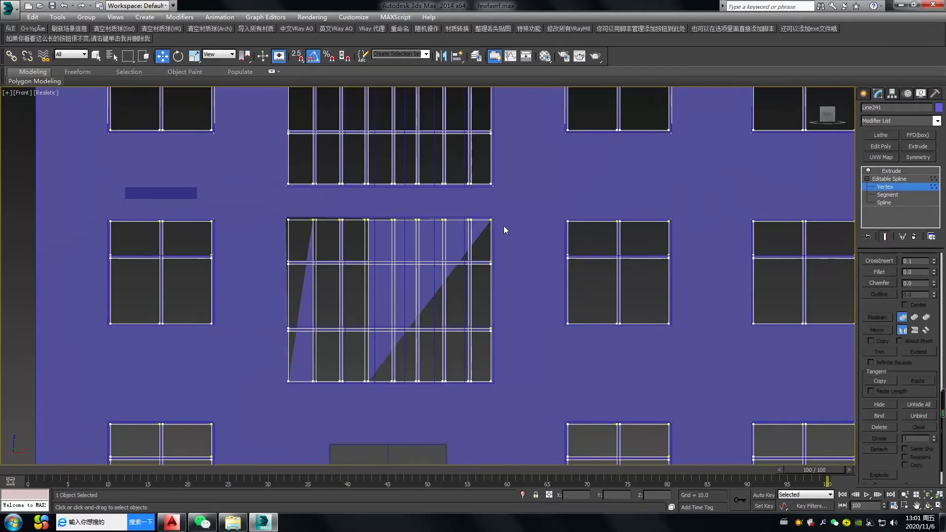
scroll(498, 225, "up", 1)
scroll(321, 220, "up", 2)
scroll(321, 220, "down", 2)
left_click(490, 217)
key("space")
key("s")
left_click_drag(489, 217, 199, 212)
key("s")
key("space")
left_click(529, 226)
left_click(493, 213)
key("space")
key("s")
key("s")
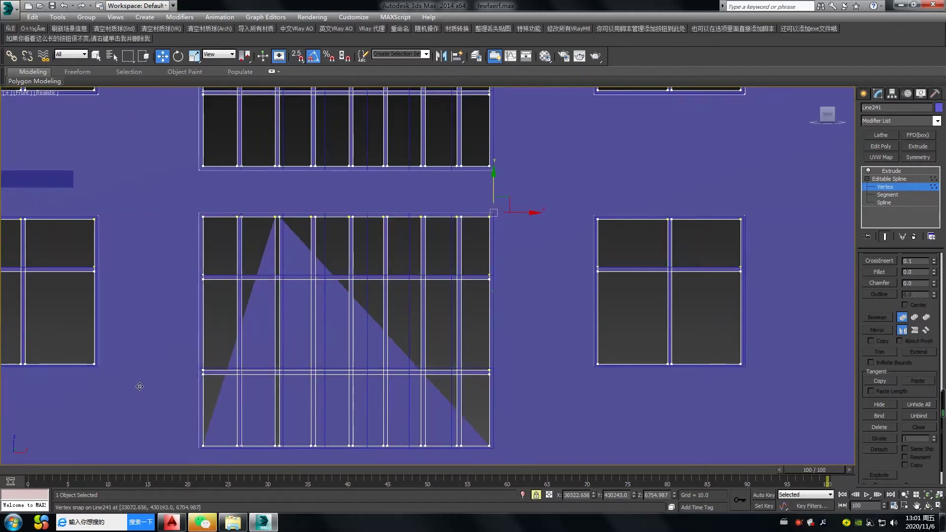
key("space")
scroll(419, 369, "down", 4)
middle_click_drag(476, 403, 428, 338)
- Copy the ledge slab straight down to the ledge outline below the middle-floor window
left_click(863, 93)
middle_click_drag(295, 238, 278, 182)
scroll(202, 240, "up", 2)
left_click(246, 234)
key("s")
key("space")
key("space")
mouse_move(250, 188)
left_mouse_down("shift")
mouse_move(240, 379)
mouse_move(250, 329)
left_mouse_up("shift")
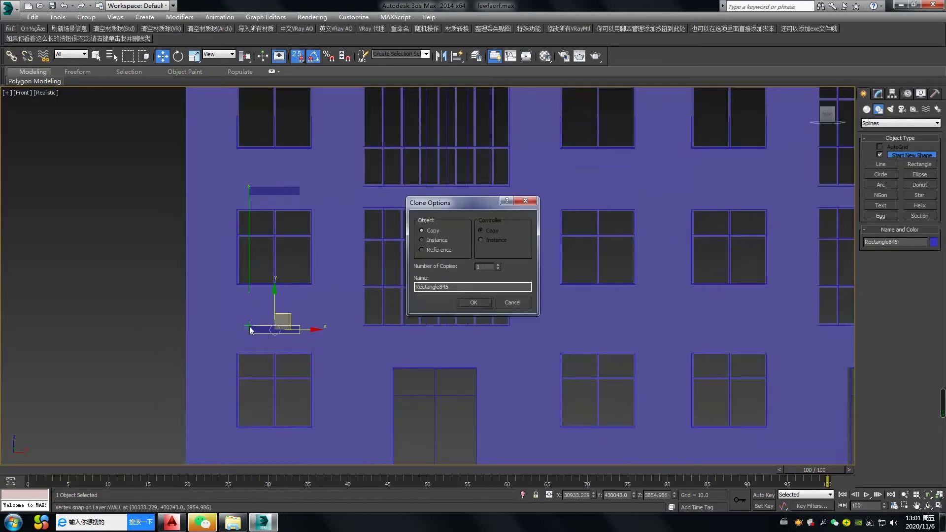
left_click(473, 303)
- Copy both ledge slabs across to the window column on the other side of the bay windows
key("F3")
scroll(193, 318, "down", 2)
key("F3")
left_click(251, 228, "ctrl")
left_click_drag(253, 276, 484, 281, "shift")
left_click(473, 303)
- Duplicate the pair of ledge slabs to the two remaining window columns along the facade
scroll(493, 328, "up", 3)
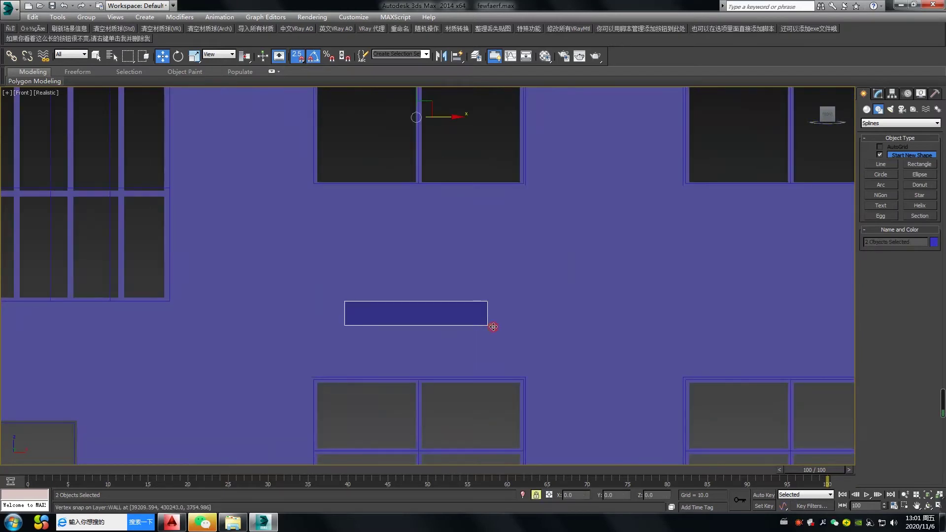
scroll(492, 327, "down", 3)
middle_click_drag(492, 327, 417, 347)
scroll(417, 346, "up", 2)
left_click_drag(412, 346, 517, 350, "shift")
left_click(478, 302)
middle_click_drag(577, 330, 286, 330)
left_click_drag(229, 334, 520, 350, "shift")
left_click(481, 302)
scroll(494, 390, "down", 3)
scroll(605, 412, "up", 2)
scroll(604, 413, "down", 1)
mouse_move(604, 413)
middle_mouse_down()
mouse_move(432, 366)
mouse_move(363, 302)
mouse_move(332, 236)
mouse_move(319, 281)
middle_mouse_up()
left_click_drag(235, 206, 345, 207, "shift")
left_click(513, 302)
- In the top view, draw a rectangle about 3440 wide in front of the first bay window and convert it to an editable spline
key("t")
left_click(353, 305)
left_click(920, 164)
key("F3")
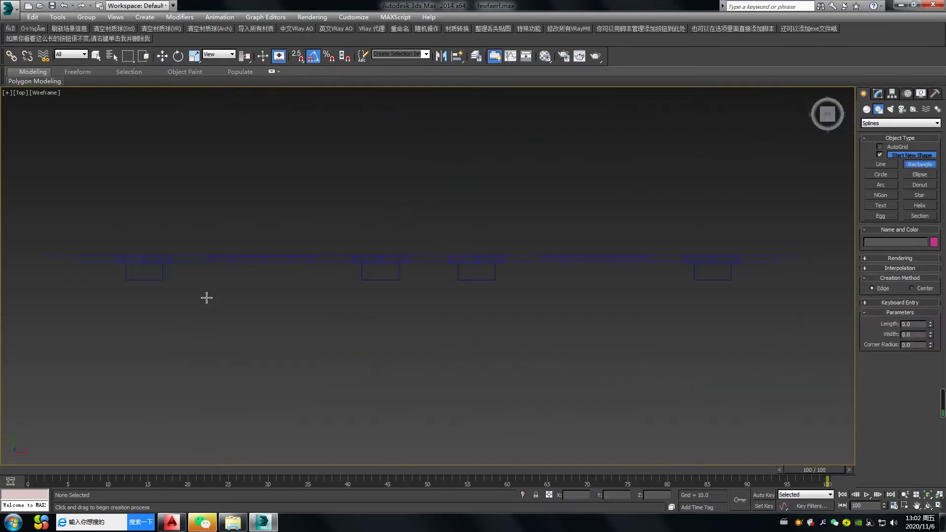
key("w")
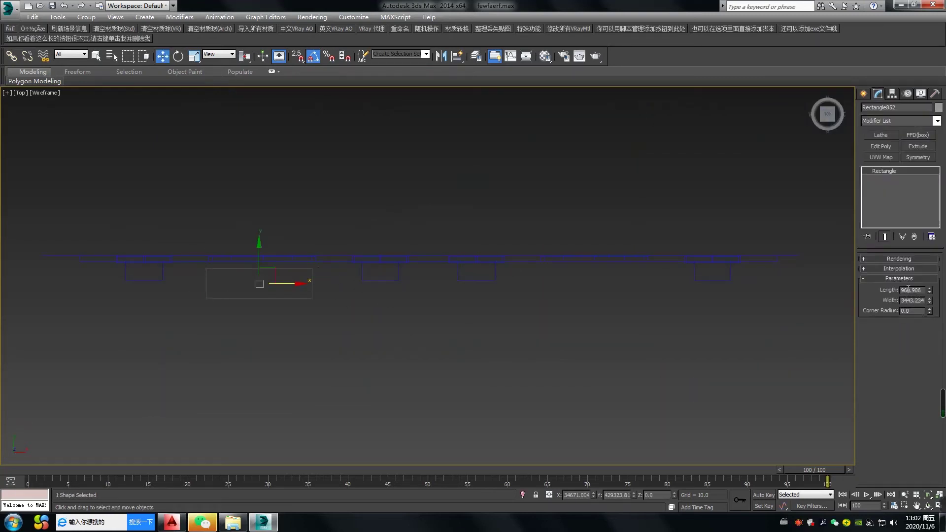
right_click(319, 290)
left_click(443, 385)
- Snap the rectangle against the wall's outer face and raise it to the base of the ledge outline under the middle-floor bay window
key("z")
key("s")
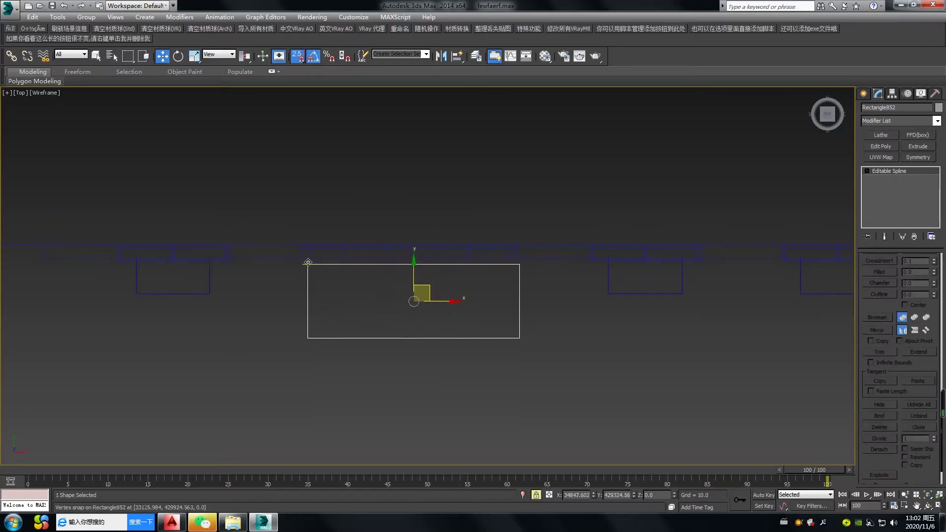
key("f")
key("space")
middle_click_drag(382, 262, 382, 452)
left_click_drag(293, 461, 294, 280)
middle_click_drag(460, 296, 431, 335)
- Snap the rectangle's end vertices to both ends of the bay ledge outline and extrude it into a slab
key("1")
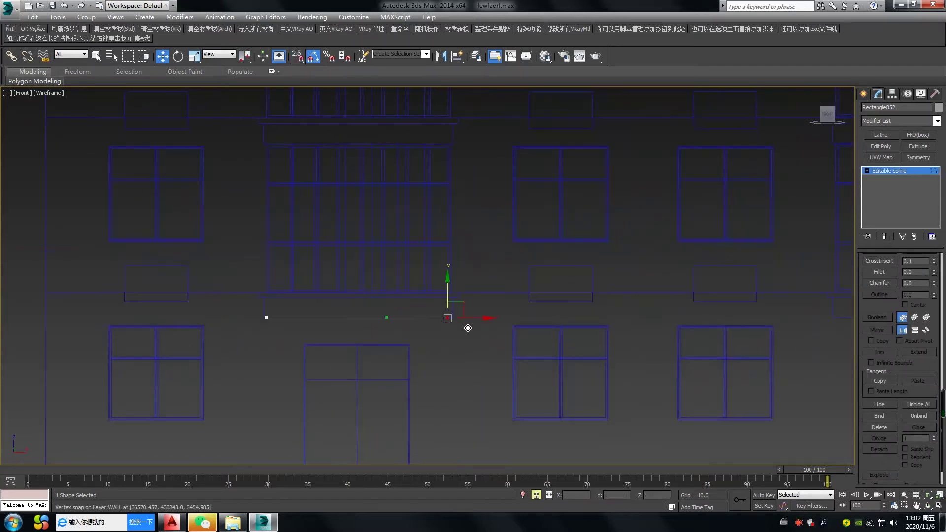
key("3")
key("1")
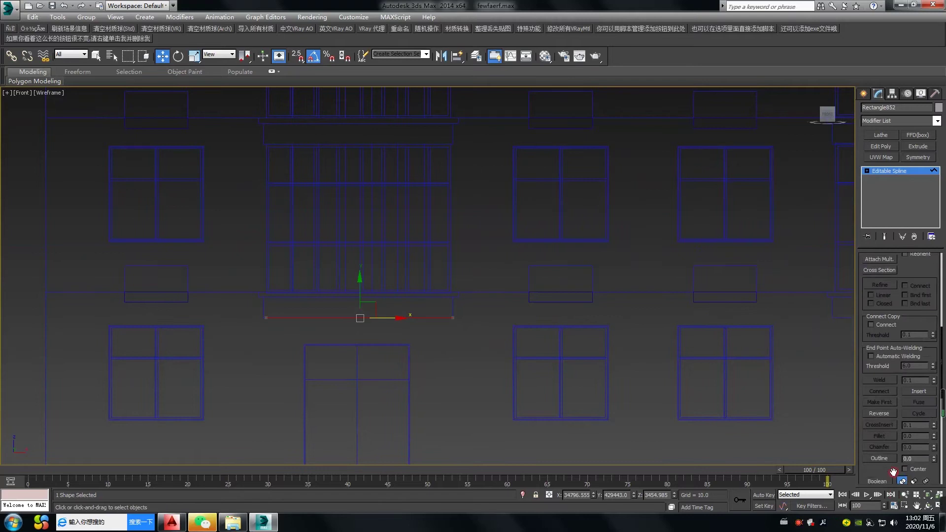
scroll(316, 330, "up", 6)
scroll(230, 333, "down", 6)
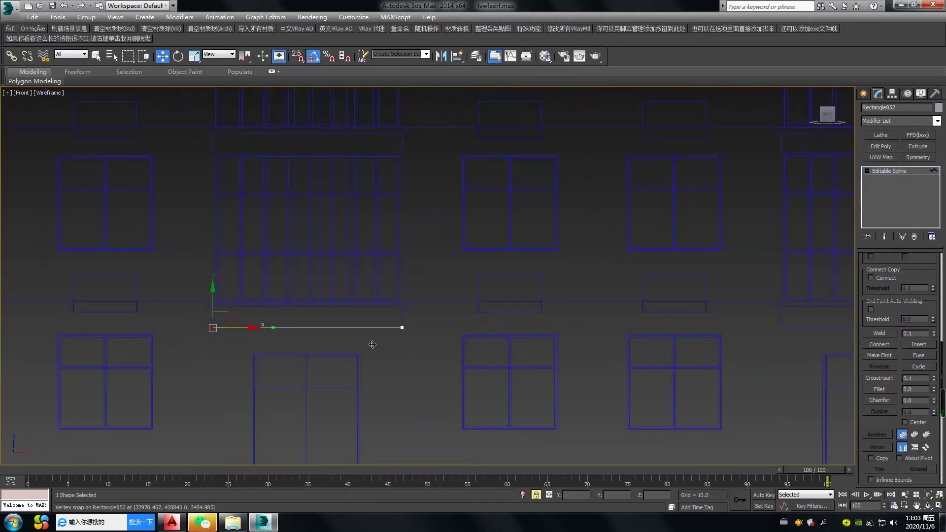
left_click(918, 146)
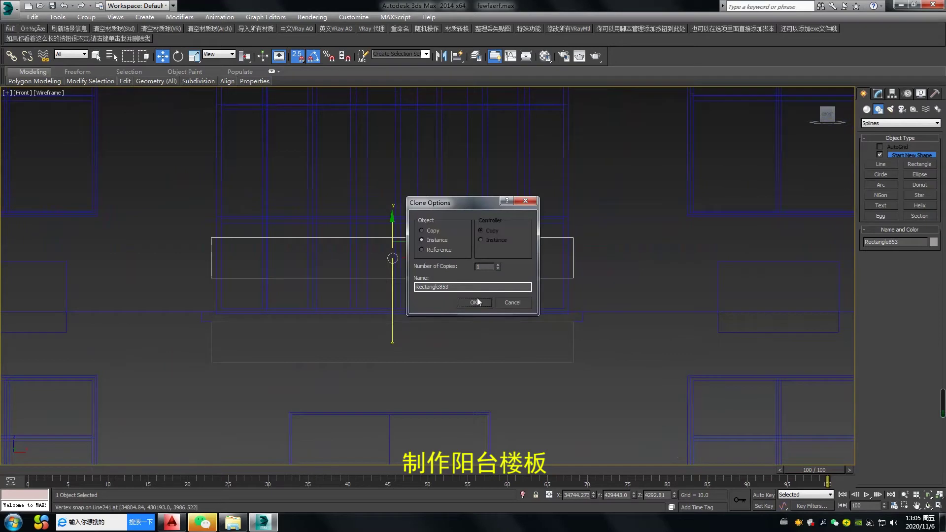
- Clone the bay slab as an instance directly above it and extend the clone's ends to the wider trim outline
left_click(477, 297)
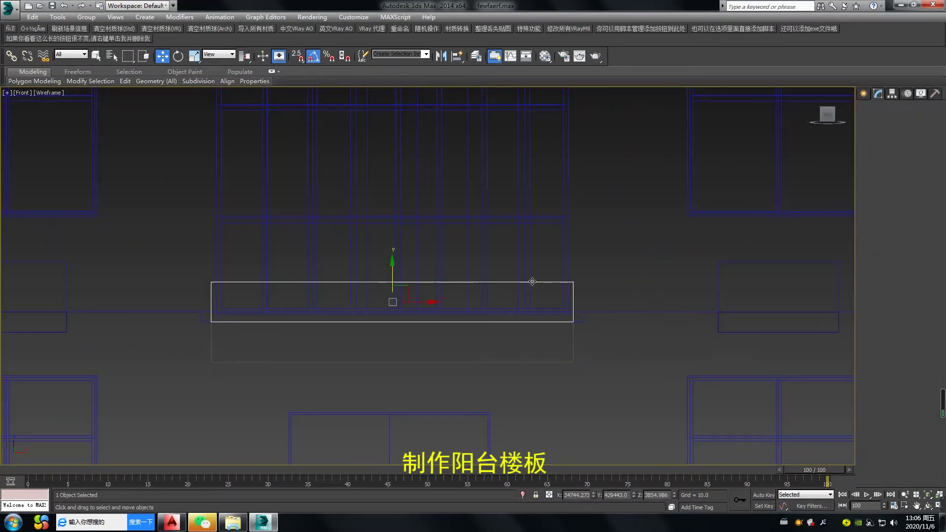
key("1")
key("2")
left_click_drag(225, 317, 201, 318)
key("s")
left_click_drag(552, 296, 584, 320)
- Adjust the upper slab's front edge in the top view and fit its height to the thin ledge trim in the front view
key("t")
scroll(534, 351, "down", 3)
key("s")
left_click_drag(444, 394, 404, 352)
key("f")
key("s")
left_click_drag(443, 326, 543, 335)
key("s")
left_click(274, 329)
scroll(340, 444, "down", 2)
left_click(864, 94)
left_click(882, 166)
middle_click_drag(296, 197, 289, 211)
key("s")
right_click(265, 197)
- Try copying the thin bay ledge cap upward over the bay window and delete the copy
left_click(383, 394)
left_click_drag(382, 384, 371, 298, "shift")
left_click(487, 303)
key("Delete")
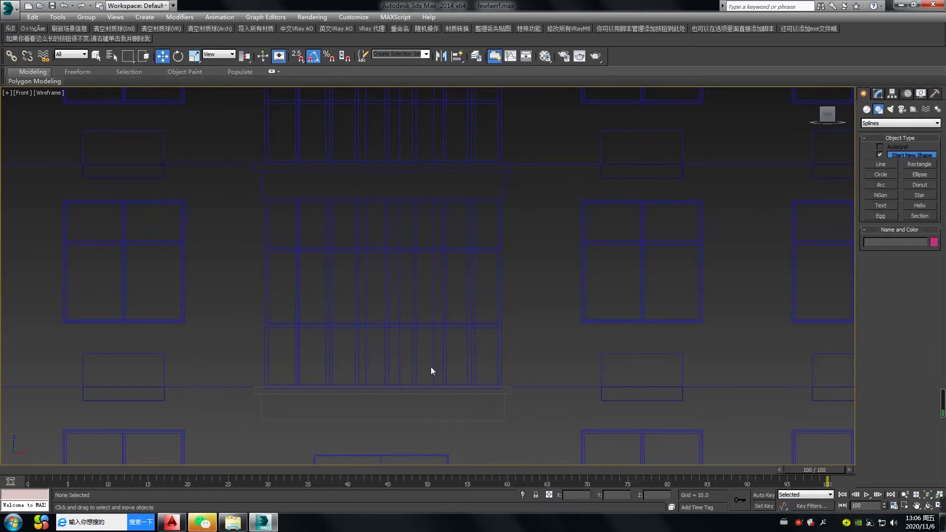
- Trace a closed line around the bay window's outer edge on the elevation drawing
left_click(877, 166)
key("s")
left_click(265, 387)
left_click(265, 199)
right_click(295, 301)
- Fit the traced outline's side edges to the bay opening and outline the spline by 50 to form the frame
middle_click_drag(297, 306, 289, 311)
key("3")
scroll(882, 439, "down", 5)
key("s")
left_click_drag(278, 299, 403, 299)
key("2")
left_click(403, 299)
key("s")
left_click_drag(434, 293, 512, 387)
key("s")
key("3")
double_click(914, 429)
type("50")
key("Return")
- Copy the inner frame's edge segments across the bay window as vertical and horizontal bar lines
middle_click_drag(319, 342, 322, 342)
key("2")
left_click(279, 305)
left_click_drag(311, 292, 342, 289, "shift")
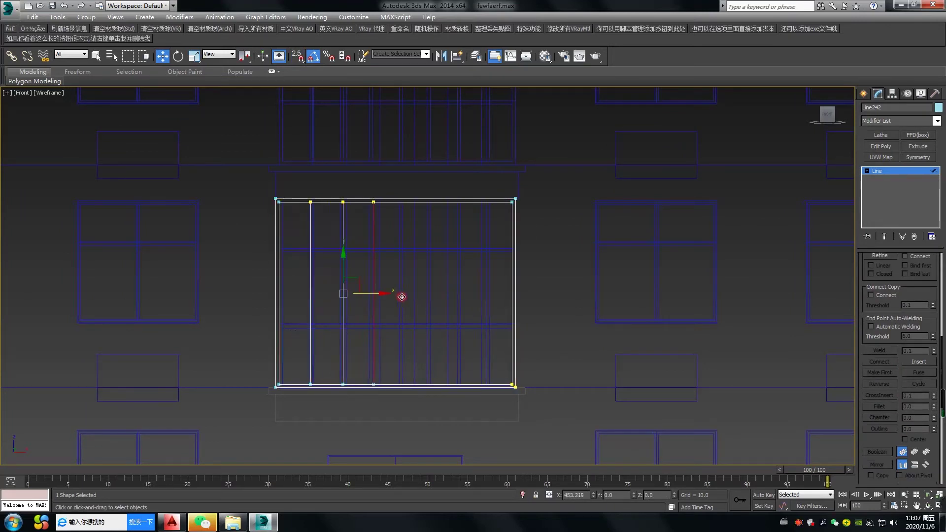
left_click_drag(473, 296, 477, 297, "shift")
key("3")
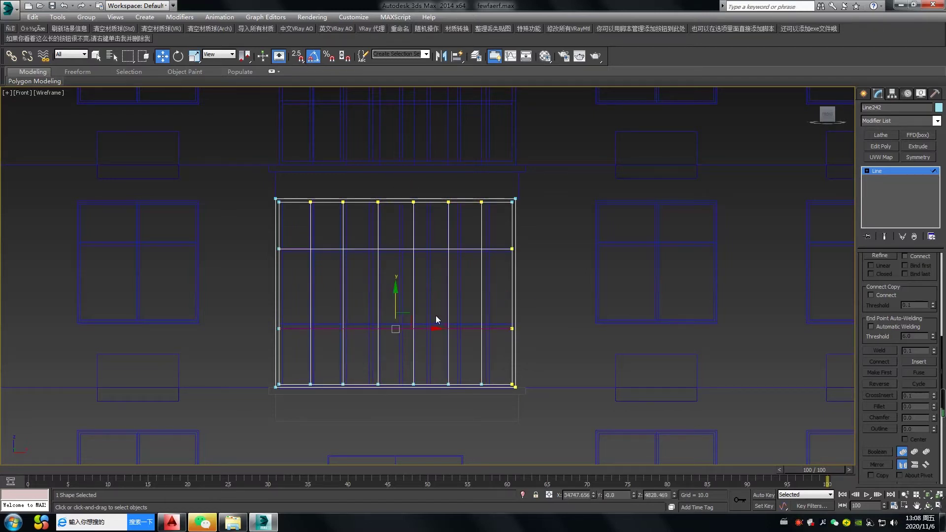
- Delete the surplus vertical bar lines and copy new ones at wider spacing to make five inside the frame
left_click_drag(436, 293, 408, 296)
key("Delete")
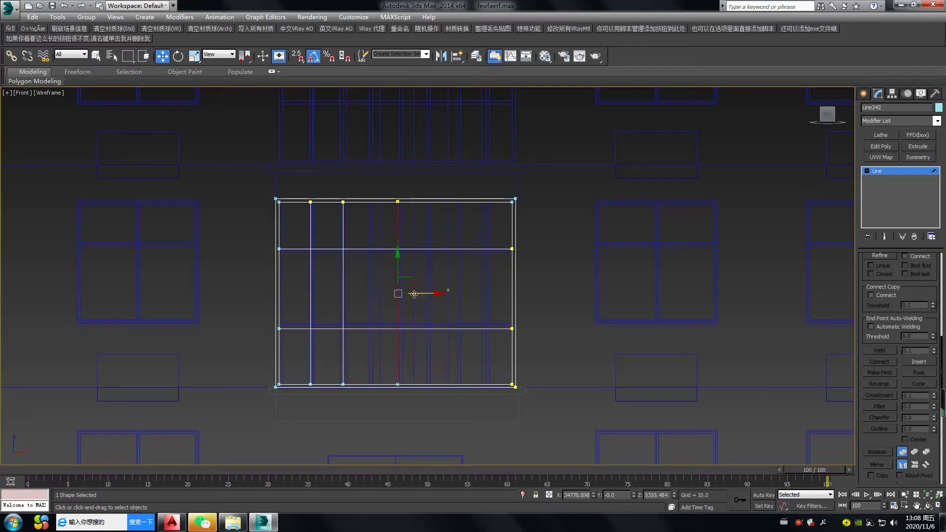
left_click_drag(473, 308, 477, 308, "shift")
- Select all vertical and horizontal bar lines inside the frame and outline them by 50
middle_click_drag(436, 275, 392, 336)
scroll(391, 336, "down", 3)
scroll(392, 336, "up", 3)
middle_click_drag(376, 295, 386, 255)
left_click_drag(459, 359, 267, 258)
scroll(914, 419, "down", 2)
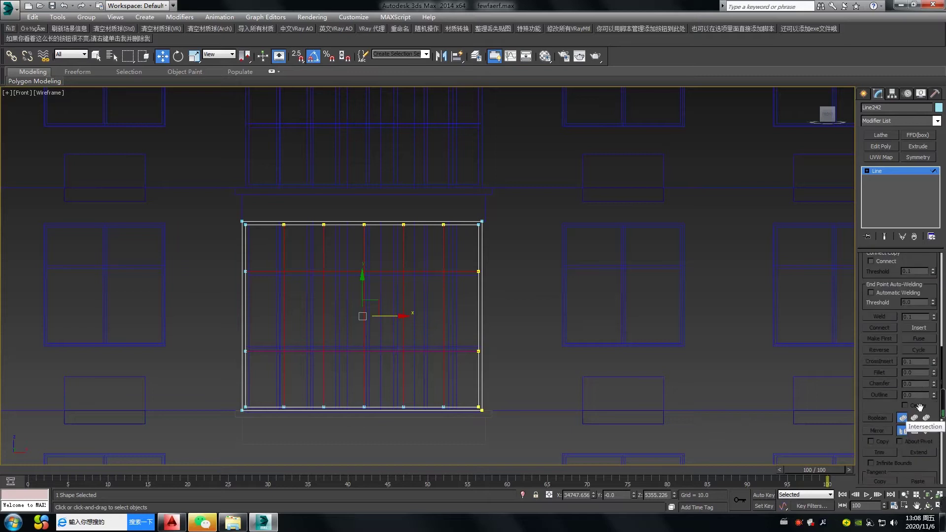
key("3")
double_click(909, 395)
type("50")
key("Return")
- Delete the outermost vertical bars on both sides and raise the two horizontal bars slightly
middle_click_drag(345, 334, 346, 325)
left_click(288, 321)
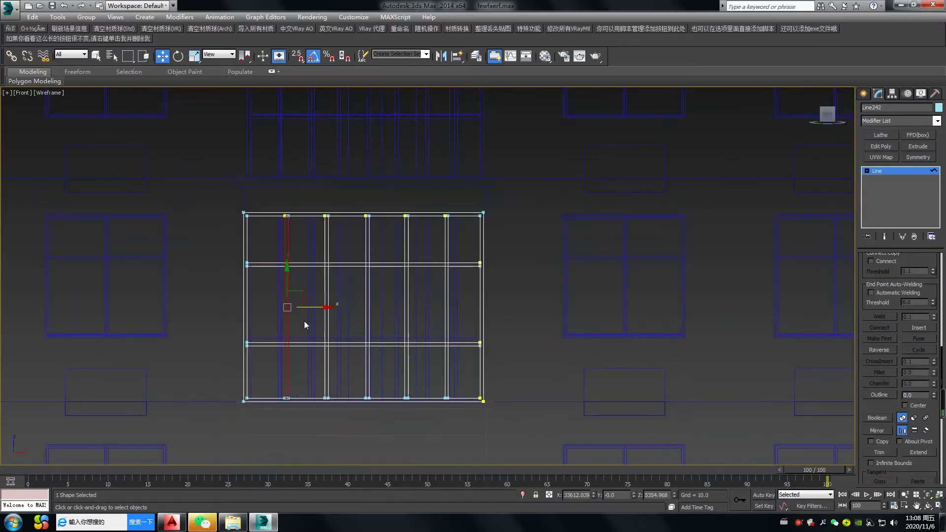
left_click(446, 292)
key("Delete")
left_click(389, 265)
left_click_drag(363, 242, 363, 228)
left_click(359, 344)
left_click_drag(363, 323, 364, 312)
- Move the two vertical bars beside the middle one outward to divide the frame into four equal panels
left_click(327, 309)
left_click_drag(351, 308, 332, 313)
left_click(407, 295)
left_click_drag(428, 307, 450, 307)
- Clone the bay window frame beside the original and rotate the copy perpendicular to the facade
scroll(432, 305, "down", 4)
key("ctrl+a")
mouse_move(432, 304)
middle_mouse_down()
mouse_move(426, 348)
mouse_move(403, 319)
middle_mouse_up()
left_click(330, 344)
left_click(863, 94)
scroll(409, 368, "up", 2)
left_click_drag(410, 292, 318, 293, "shift")
left_click(491, 306)
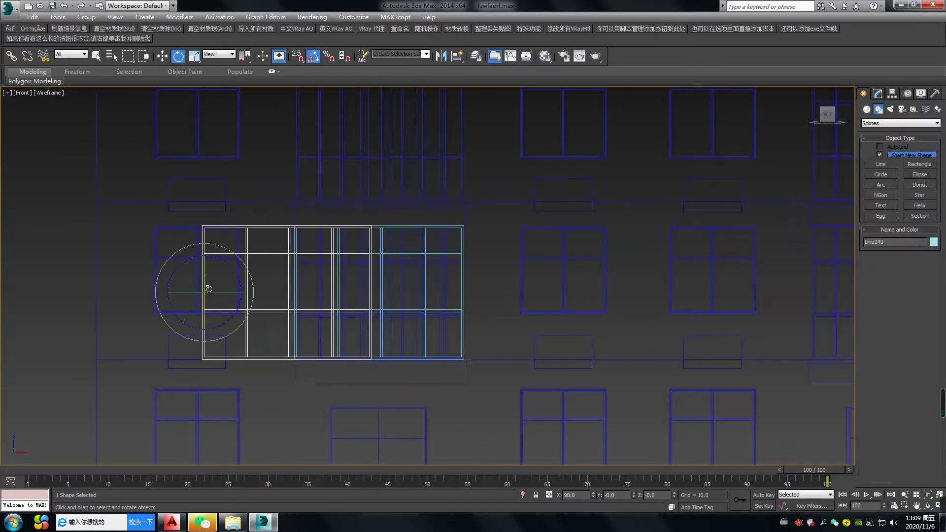
scroll(412, 296, "down", 3)
- Move the rotated frame copy with snapping into place at the side of the bay
key("l")
scroll(321, 344, "up", 2)
middle_click_drag(322, 344, 182, 307)
key("s")
key("space")
left_click_drag(270, 308, 64, 308)
scroll(63, 309, "up", 3)
key("s")
left_click(391, 319)
key("s")
key("space")
left_click_drag(323, 285, 282, 302)
key("s")
scroll(230, 292, "up", 4)
scroll(313, 315, "down", 3)
left_click(277, 297)
- Delete the vertical bars from the side frame and snap its vertices to narrow it to the bay's depth
key("1")
middle_click_drag(277, 297, 451, 378)
scroll(451, 378, "up", 2)
key("3")
left_click(282, 347)
left_click_drag(409, 326, 236, 335)
key("Delete")
key("1")
left_click_drag(262, 395, 143, 134)
key("s")
key("space")
left_click_drag(173, 380, 360, 380)
key("s")
key("space")
scroll(424, 117, "down", 2)
- Edit the vertices of the extruded piece adjoining the bay frame's corner
middle_click_drag(424, 117, 361, 320)
left_click(863, 93)
scroll(324, 207, "up", 5)
left_click(320, 207)
left_click(885, 186)
left_click_drag(362, 106, 292, 167)
scroll(331, 201, "down", 7)
left_click(863, 94)
scroll(359, 228, "up", 4)
- Snap the bay frame part sideways to the bay's edge in the front view and save the scene
key("f")
scroll(327, 312, "up", 5)
left_click_drag(283, 338, 357, 344)
key("s")
key("space")
scroll(356, 344, "down", 4)
left_click(415, 372)
key("ctrl+s")
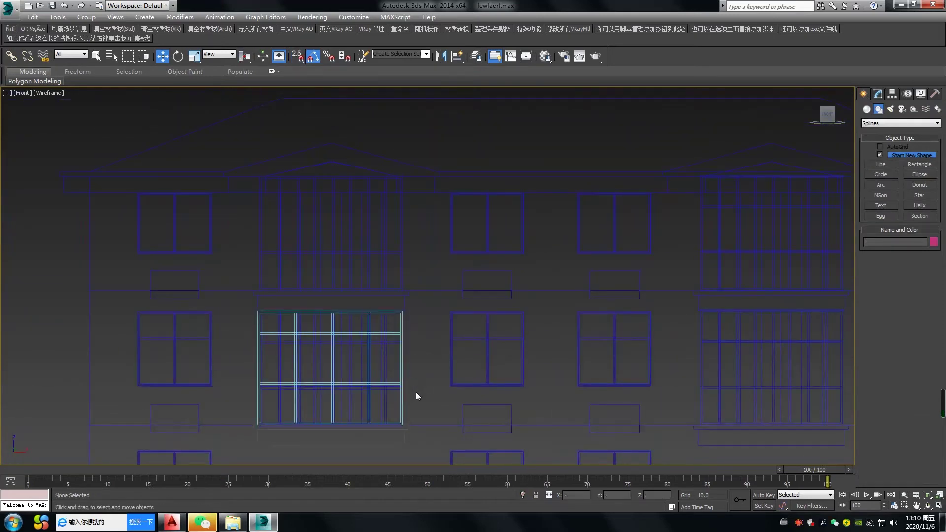
- Delete the wall outline's gable vertices above both upper bay windows
middle_click_drag(339, 181, 330, 288)
left_click(330, 288)
left_click(878, 94)
left_click(885, 187)
left_click_drag(233, 253, 400, 293)
key("Delete")
left_click_drag(675, 253, 843, 293)
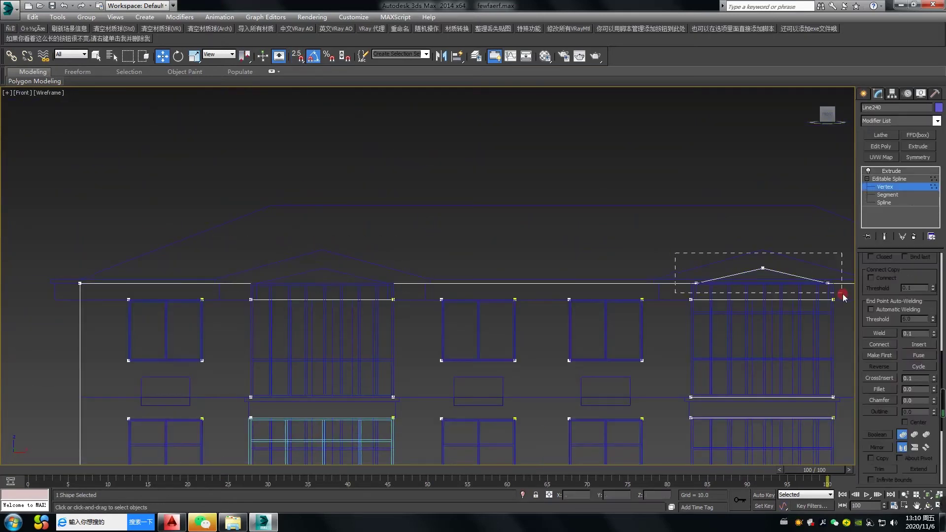
key("Delete")
- Extrude the front bay frame and the side bay frame by 50
left_click(863, 94)
middle_click_drag(332, 393, 332, 348)
left_click(311, 397)
middle_click_drag(308, 451, 340, 394)
left_click(878, 94)
left_click(918, 146)
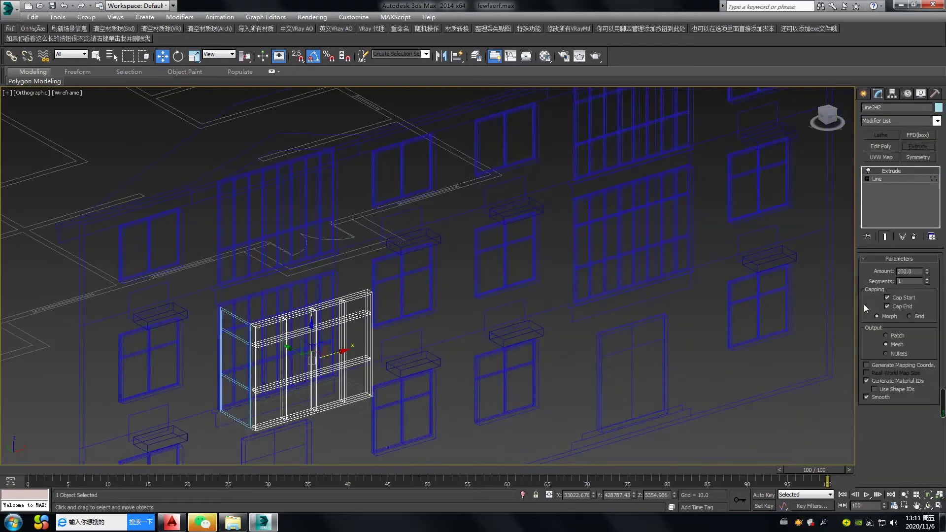
key("Return")
left_click(236, 383)
left_click(917, 146)
middle_click_drag(241, 336, 262, 321)
scroll(262, 322, "up", 4)
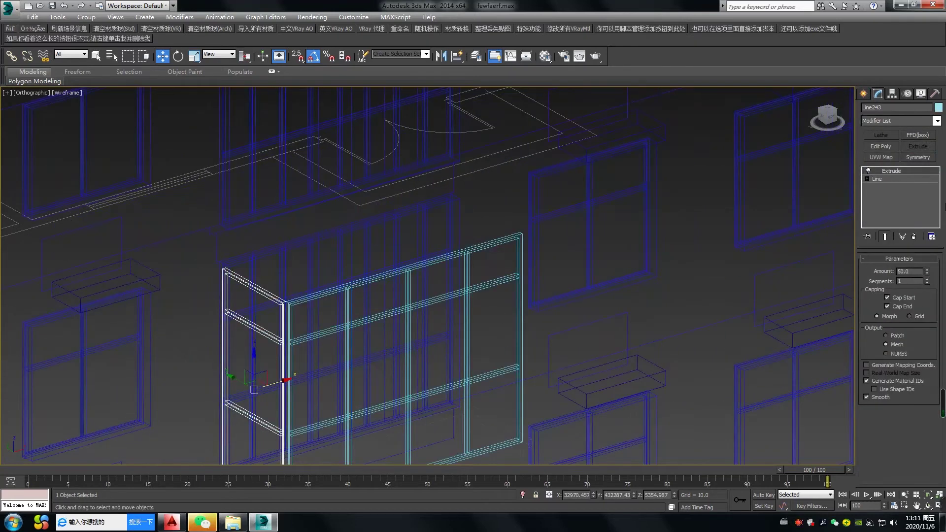
- Set the front bay frame's extrusion amount to -50
left_click(491, 245)
double_click(908, 272)
type("-50")
key("Return")
- Copy the side bay frame's inner vertical segment to the middle of the side frame
scroll(276, 305, "up", 5)
left_click(306, 284)
key("f")
key("s")
middle_click_drag(419, 300, 490, 400, "alt")
left_click(877, 179)
key("1")
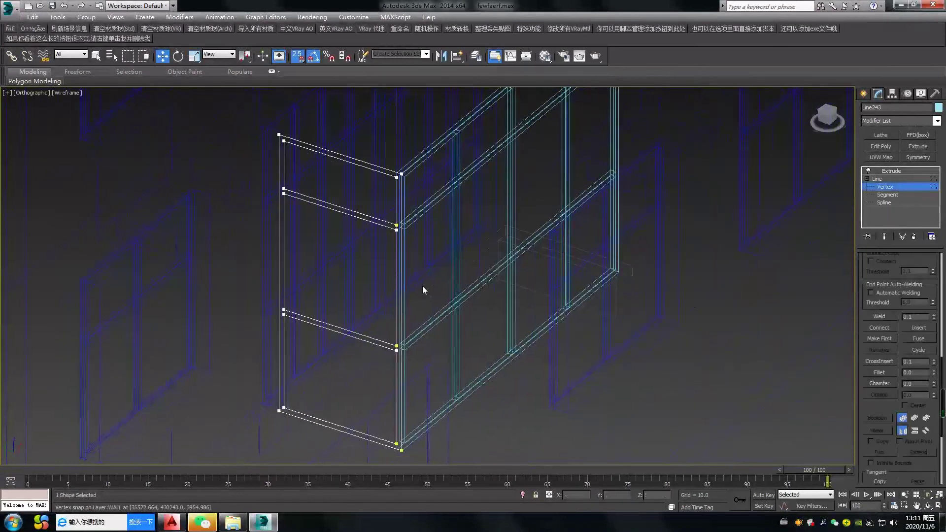
key("2")
middle_click_drag(389, 321, 386, 329)
middle_click_drag(390, 215, 390, 193)
key("3")
key("2")
left_click(396, 285)
left_click_drag(387, 295, 341, 310, "shift")
- Outline the copied vertical line in the side frame by 50 to form a centre bar
key("s")
key("3")
left_click(338, 292)
double_click(911, 395)
type("50")
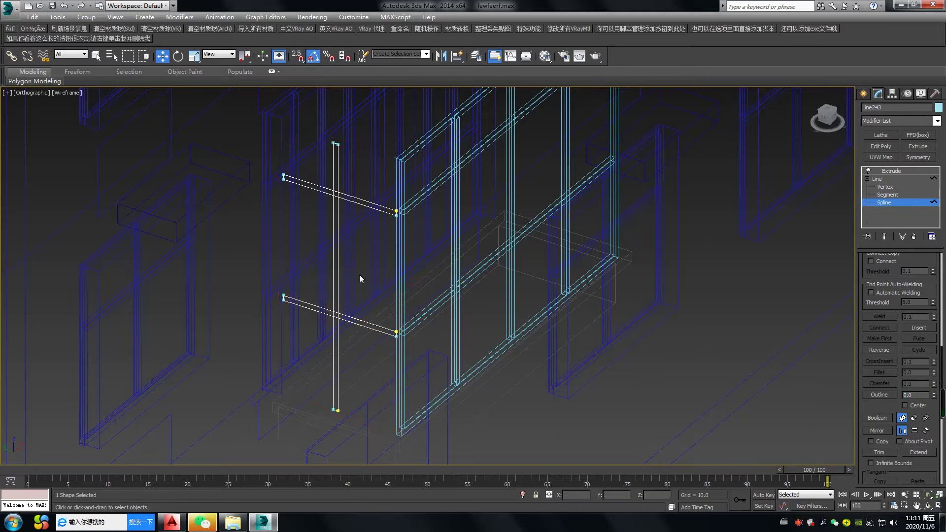
- Move the side bay frame's outlined vertical bar from the middle and snap it against the wall end of the frame
left_click(338, 280)
key("f")
key("l")
middle_click_drag(400, 293, 398, 221)
key("s")
key("space")
left_click_drag(389, 372, 310, 372)
key("s")
- Copy the side frame's horizontal bar down to the bottom of the side frame
left_click(392, 247)
left_click_drag(392, 247, 392, 321, "shift")
key("s")
scroll(390, 383, "up", 5)
key("2")
left_click_drag(179, 348, 163, 349)
left_click(563, 342)
- Copy a horizontal bar up to the top end of the side bay frame
scroll(493, 316, "down", 3)
middle_click_drag(415, 283, 379, 446)
left_click(389, 386)
scroll(369, 347, "up", 1)
key("3")
left_click_drag(421, 417, 421, 355, "shift")
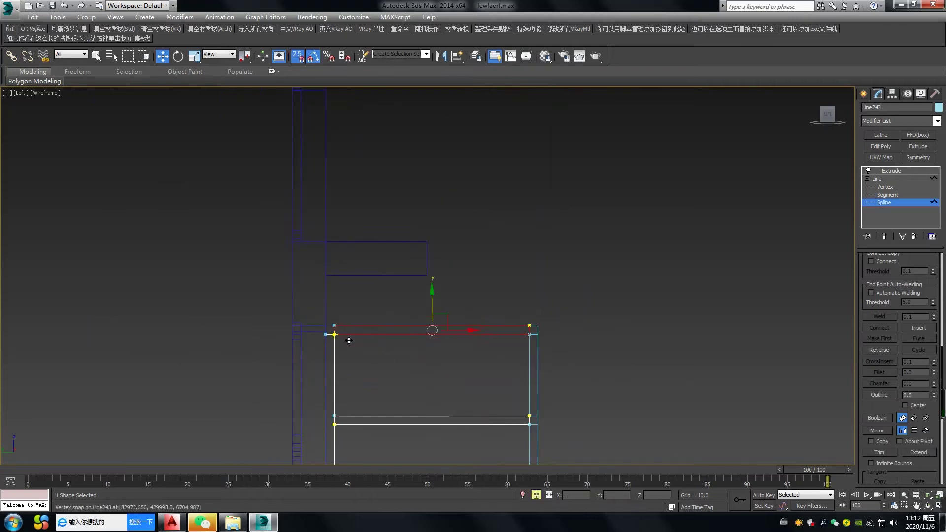
- Align the copied side frame with the right end of the front bay frame
scroll(349, 341, "up", 3)
middle_click_drag(689, 316, 481, 276)
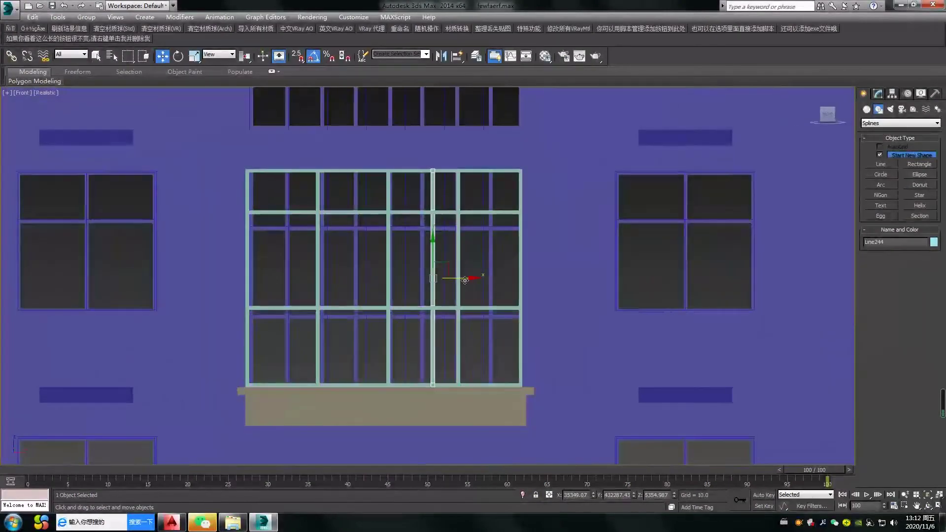
left_click_drag(530, 380, 522, 380)
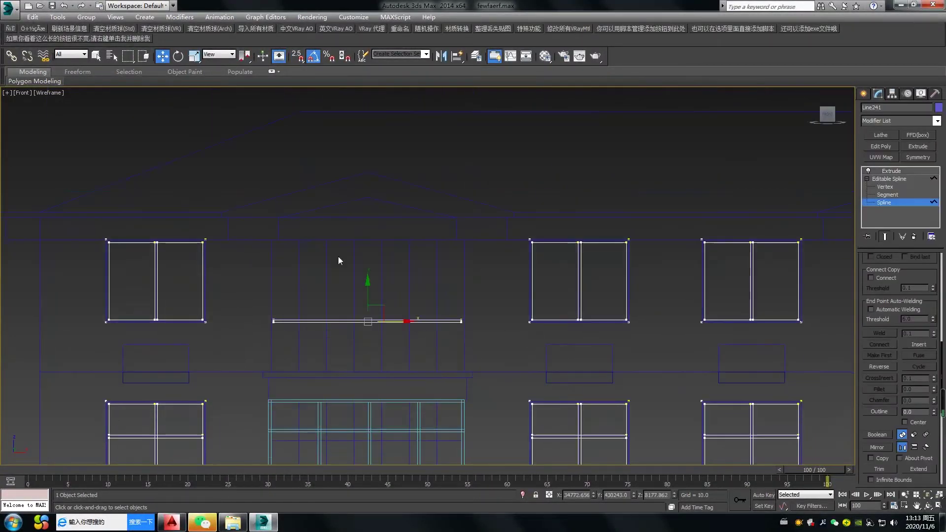
- Copy the front bay frame and its balcony slab up to the top floor as instances
scroll(338, 256, "down", 4)
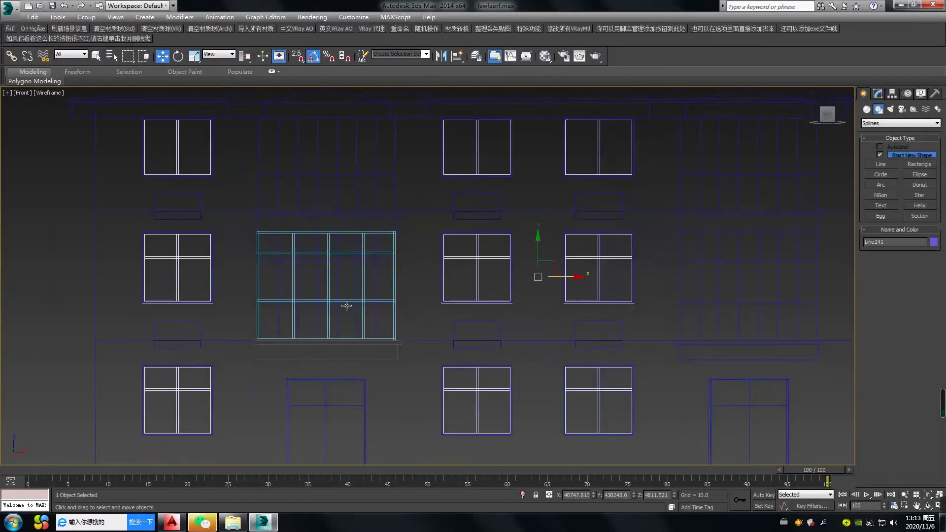
scroll(344, 306, "up", 3)
key("F3")
left_click_drag(331, 360, 329, 157, "shift")
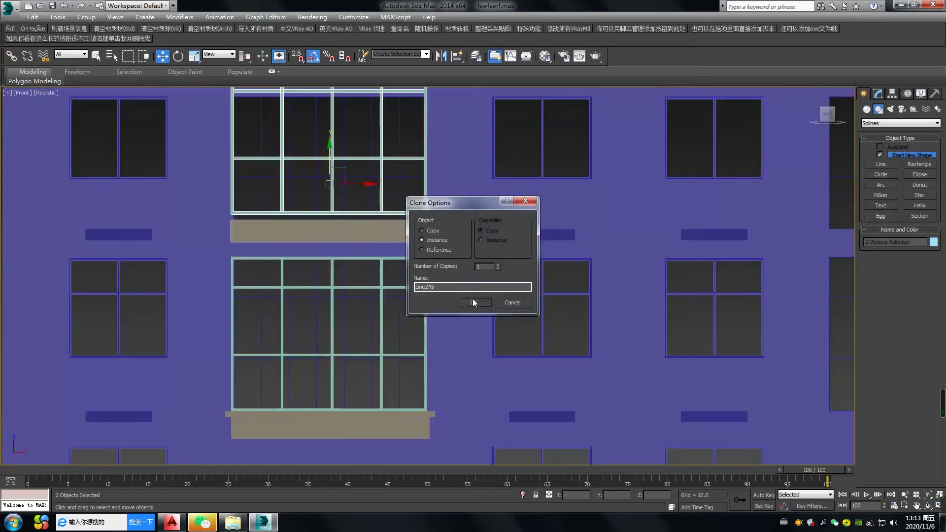
left_click(473, 303)
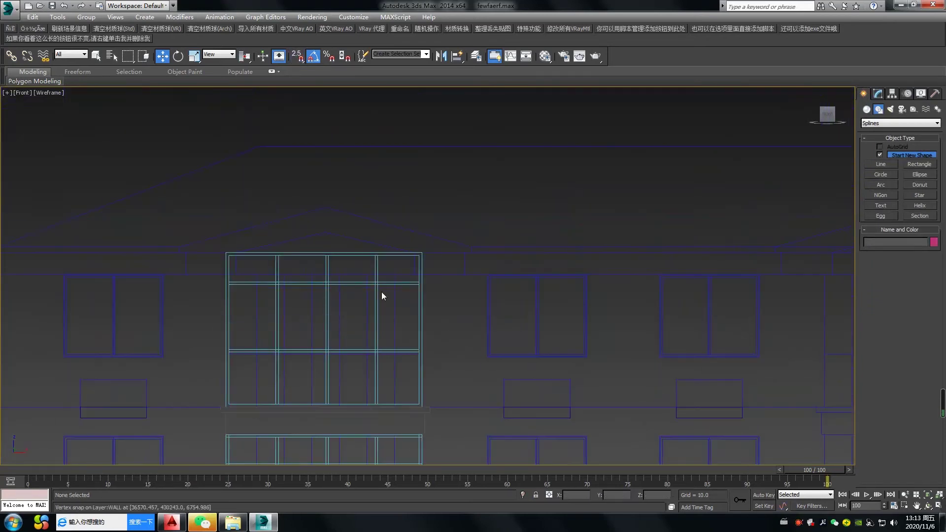
- Delete the upper transom spline from the top-floor front bay frame
left_click(878, 94)
left_click(868, 179)
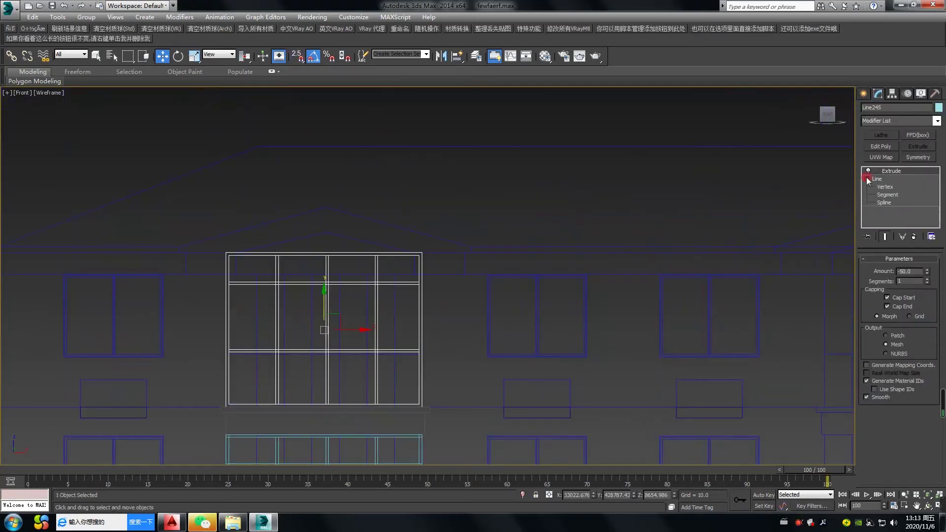
left_click(884, 202)
left_click(422, 248)
key("Delete")
- Snap the top vertices of the top-floor front bay frame to the top edge of the wall opening
left_click(884, 187)
left_click_drag(231, 200, 462, 226)
left_click_drag(444, 179, 444, 198)
key("s")
key("space")
scroll(465, 242, "up", 3)
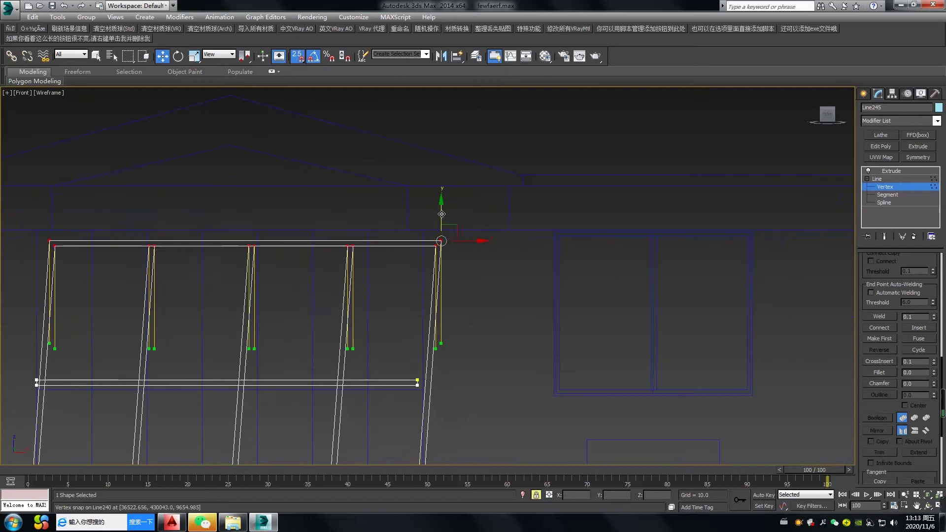
scroll(442, 214, "down", 10)
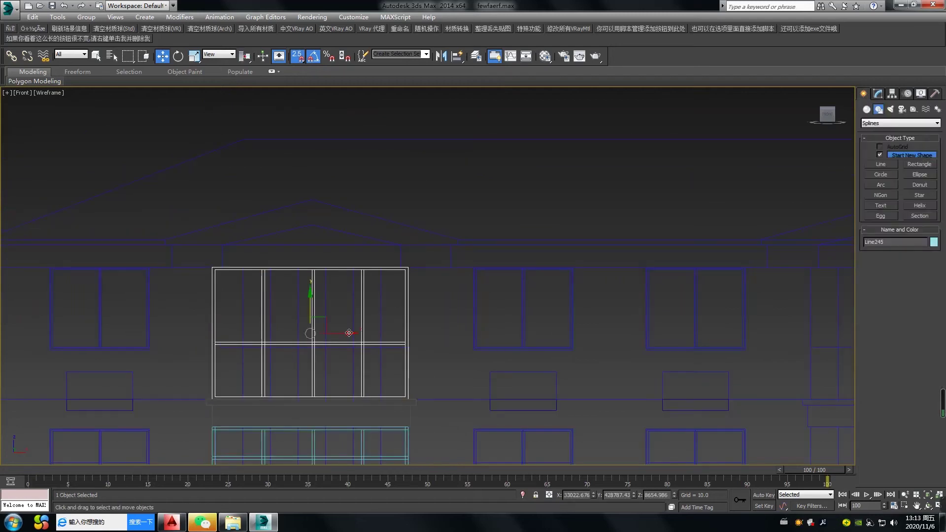
- Copy both side bay frames up to the top floor
middle_click_drag(388, 322, 439, 342, "alt")
scroll(439, 342, "up", 5)
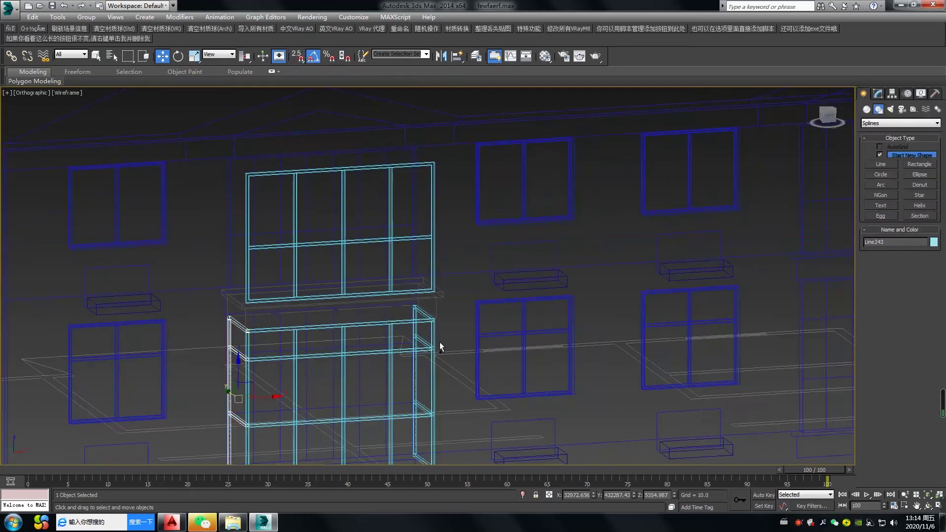
left_click(433, 347, "ctrl")
left_click_drag(331, 365, 331, 212, "shift")
left_click(483, 306)
- Snap the copied side frames vertically to the bottom edge of the top-floor front bay frame
key("space")
key("f")
scroll(316, 365, "up", 4)
left_click_drag(313, 368, 311, 318)
key("s")
left_click_drag(236, 349, 225, 336)
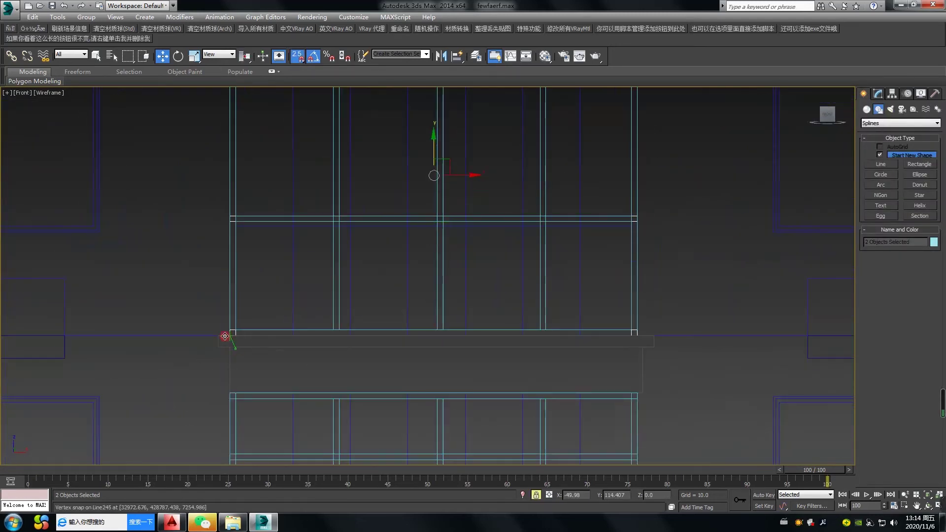
key("s")
key("space")
- Delete the topmost horizontal bar spline from the left top-floor side frame
scroll(352, 340, "down", 4)
left_click(310, 254)
left_click(878, 94)
left_click(884, 202)
left_click(305, 229)
middle_click_drag(338, 260, 375, 281, "alt")
left_click(317, 237)
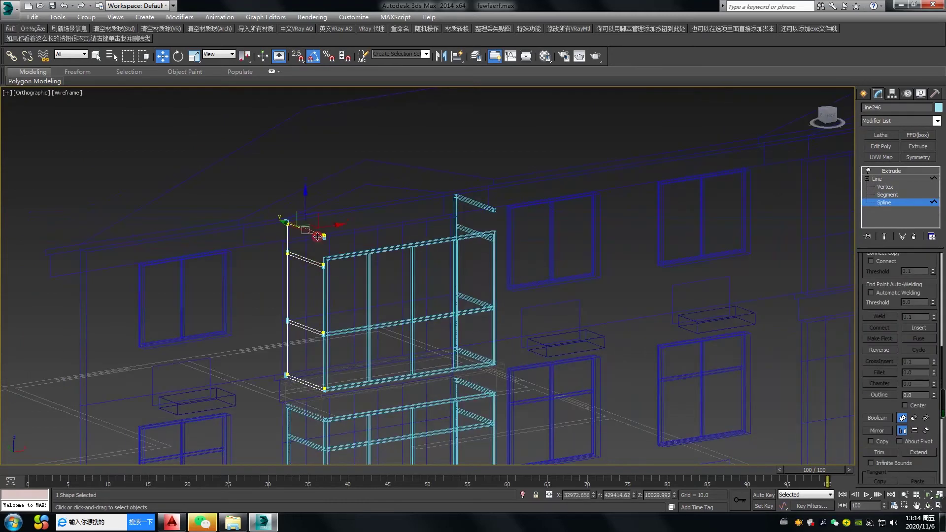
left_click(319, 235)
key("Delete")
- Lower the top vertices of the left top-floor side frame and snap them level with the front bay frame's top
scroll(297, 237, "up", 5)
key("1")
key("f")
scroll(340, 266, "down", 2)
left_click_drag(348, 273, 296, 239)
scroll(332, 284, "up", 4)
left_click_drag(339, 295, 302, 251)
key("s")
left_click_drag(332, 281, 330, 298)
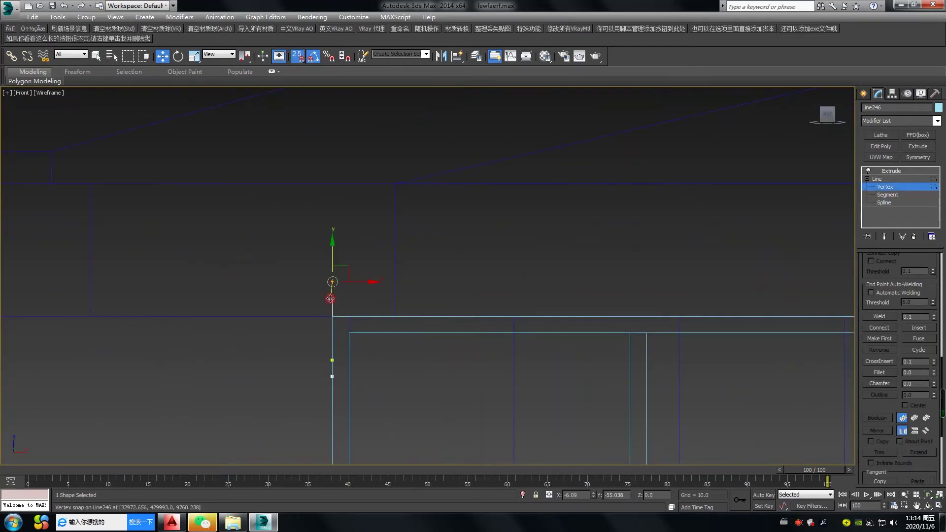
middle_click_drag(331, 358, 419, 360, "alt")
scroll(418, 359, "down", 4)
- Position the shortened side frame's counterpart at the right end of the top-floor bay frame
left_click(863, 93)
left_click(320, 228)
key("f")
scroll(315, 266, "down", 2)
left_click_drag(306, 271, 420, 274)
scroll(428, 318, "up", 6)
key("space")
left_click_drag(375, 364, 382, 363)
key("space")
scroll(383, 322, "down", 6)
key("s")
middle_click_drag(382, 322, 424, 362, "alt")
left_click(415, 368)
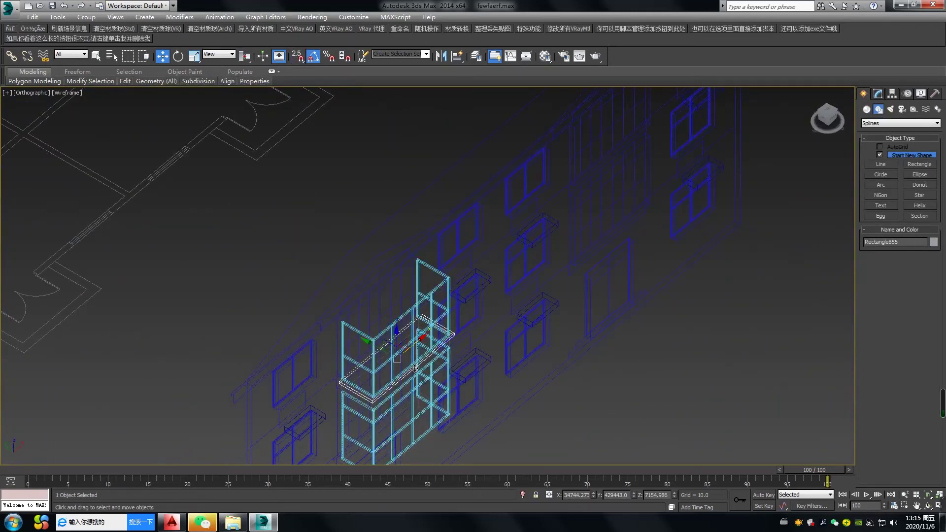
left_click(506, 354)
- Draw a rectangle around the ground-floor window opening at the left end of the facade
key("f")
middle_click_drag(235, 324, 423, 329)
left_click(380, 392)
left_click(364, 391)
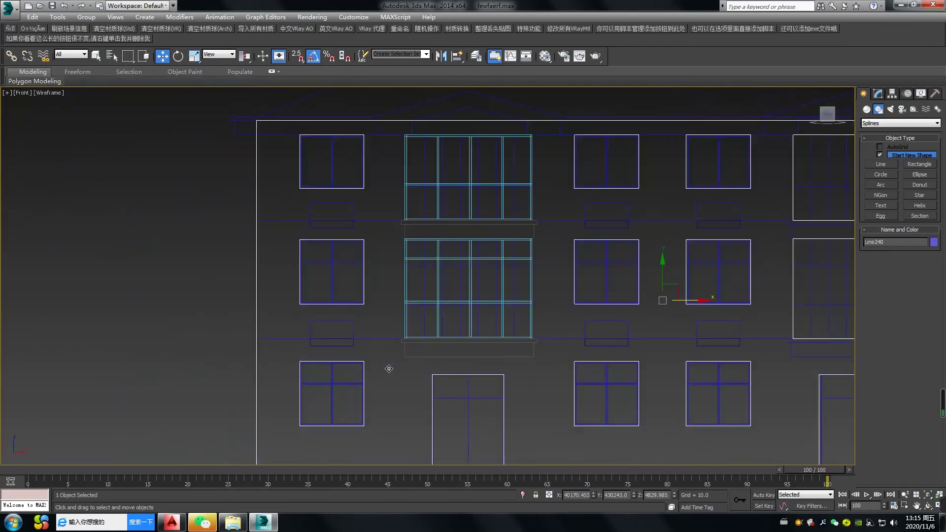
left_click(919, 164)
scroll(345, 389, "up", 3)
middle_click_drag(345, 389, 344, 298)
left_click_drag(244, 307, 335, 398)
- Convert the rectangle to an editable spline and outline it into a window surround
right_click(331, 374)
right_click(317, 380)
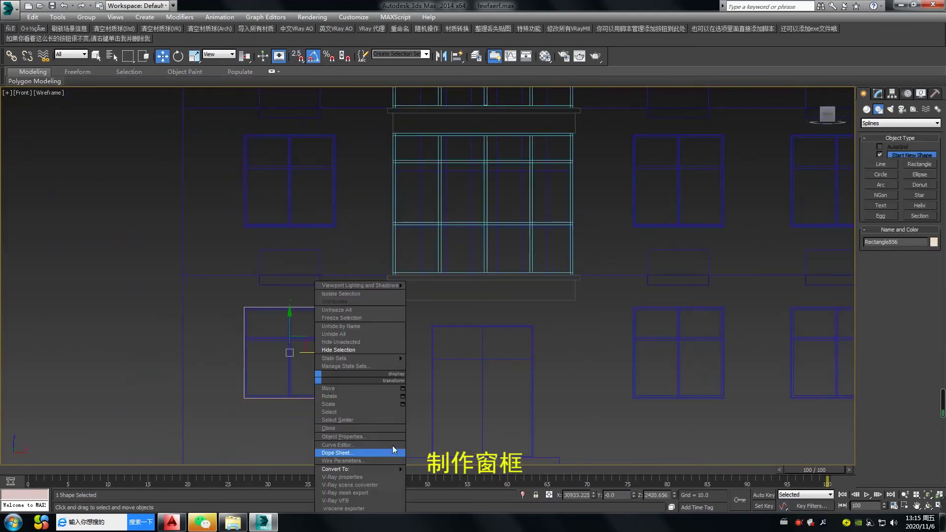
left_click(443, 452)
key("3")
middle_click_drag(485, 352, 484, 353)
key("ctrl+z")
left_click(920, 413)
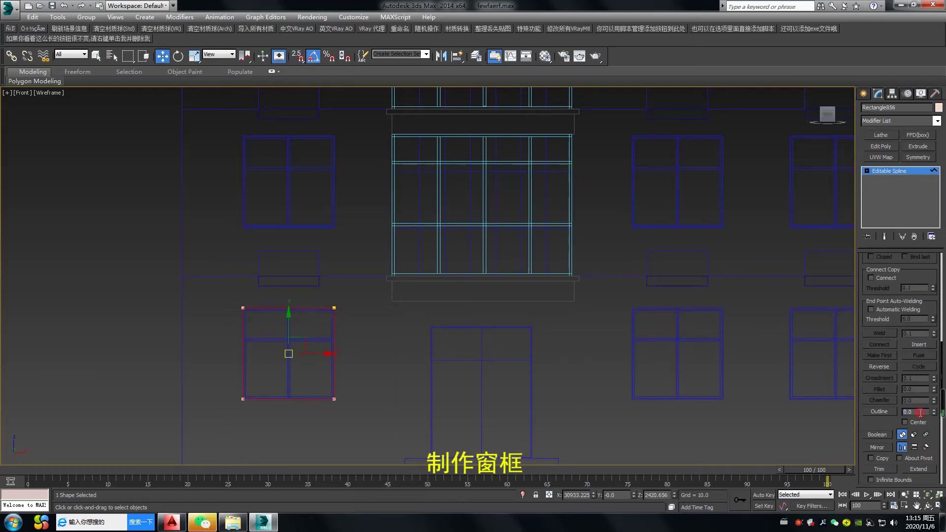
middle_click_drag(549, 273, 540, 279)
- Extrude the outlined window surround by 20
left_click(917, 147)
double_click(908, 271)
type("20")
key("Return")
- Copy the window surround up to the middle-floor window and snap it to the opening
middle_click_drag(340, 340, 347, 382)
left_click_drag(287, 378, 287, 227, "shift")
left_click(474, 303)
key("s")
left_click_drag(332, 296, 332, 275)
- Copy the middle-floor window surround up to the top-floor window in the same column
middle_click_drag(333, 276, 323, 370)
left_click_drag(323, 369, 326, 203, "shift")
left_click(473, 302)
- Lower the top-floor surround's outer top vertices flush with the top of the window opening
middle_click_drag(399, 265, 400, 412)
left_click(867, 179)
left_click(885, 187)
left_click_drag(348, 234, 220, 262)
scroll(222, 278, "up", 6)
left_click(404, 284)
scroll(403, 284, "down", 3)
middle_click_drag(444, 292, 385, 235)
- Refine the top-floor surround's top edge with two extra vertices and remove the segment between them
key("2")
left_click(245, 230)
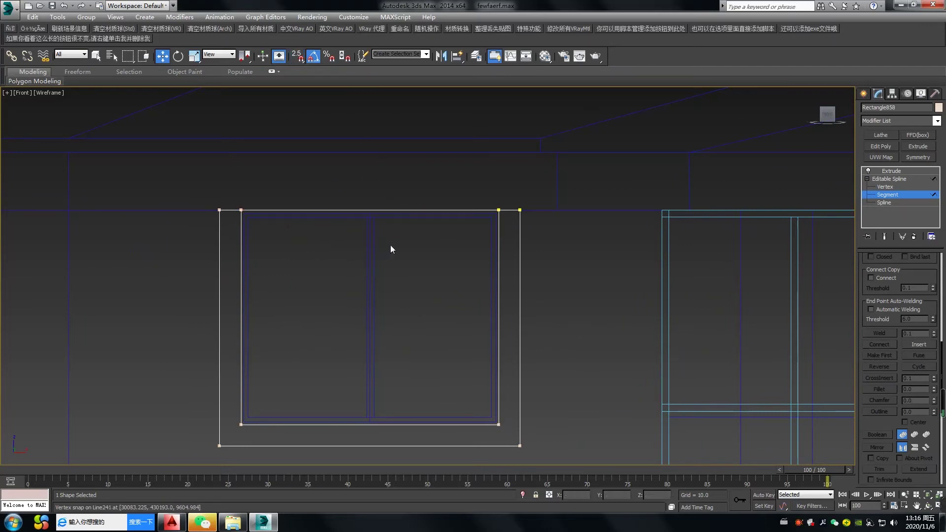
right_click(387, 210)
left_click(372, 251)
left_click(335, 210)
left_click(390, 210)
key("2")
left_click(367, 210)
- Snap the top edge's open ends onto the surround's outer corners and weld them into a U-shaped outline
key("1")
key("s")
left_click_drag(335, 210, 218, 209)
right_click(245, 224)
left_click(234, 169)
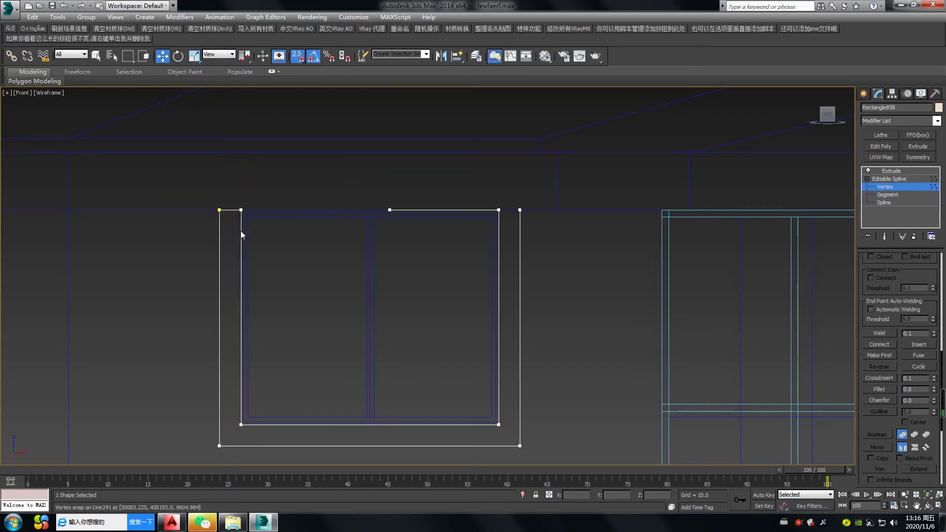
left_click(880, 333)
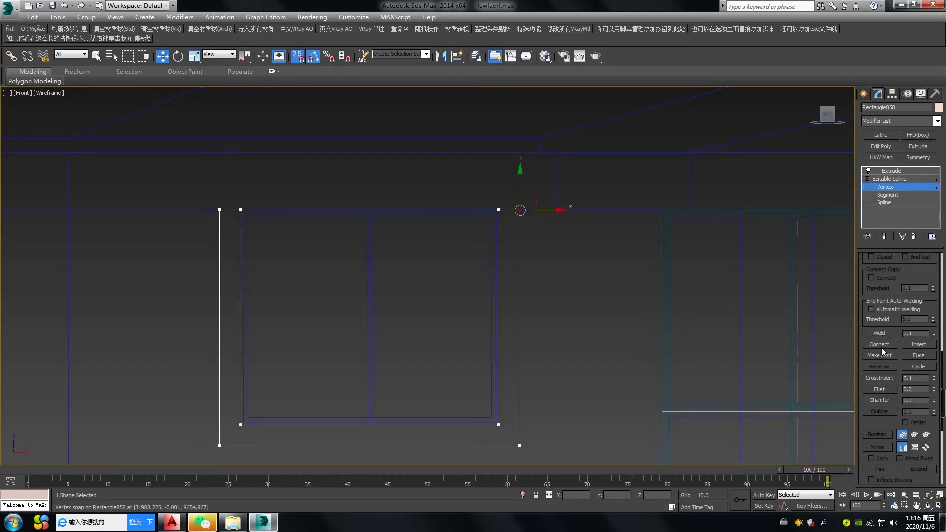
left_click(864, 94)
key("F3")
scroll(547, 273, "down", 2)
mouse_move(534, 329)
middle_mouse_down()
mouse_move(498, 319)
mouse_move(392, 196)
middle_mouse_up()
scroll(392, 196, "down", 2)
- Copy the three left-column window surrounds as instances to the windows right of the first bay
left_click(379, 335)
key("s")
key("F3")
key("F3")
key("z")
scroll(353, 300, "down", 6)
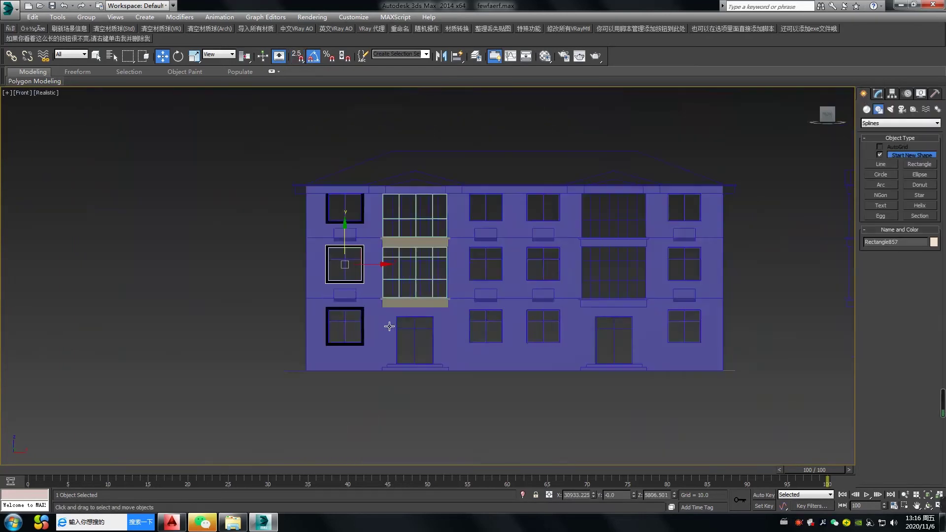
middle_click_drag(388, 325, 259, 360)
scroll(234, 340, "up", 2)
left_click(219, 185, "ctrl")
left_click(231, 360, "ctrl")
left_click_drag(232, 360, 540, 291, "shift")
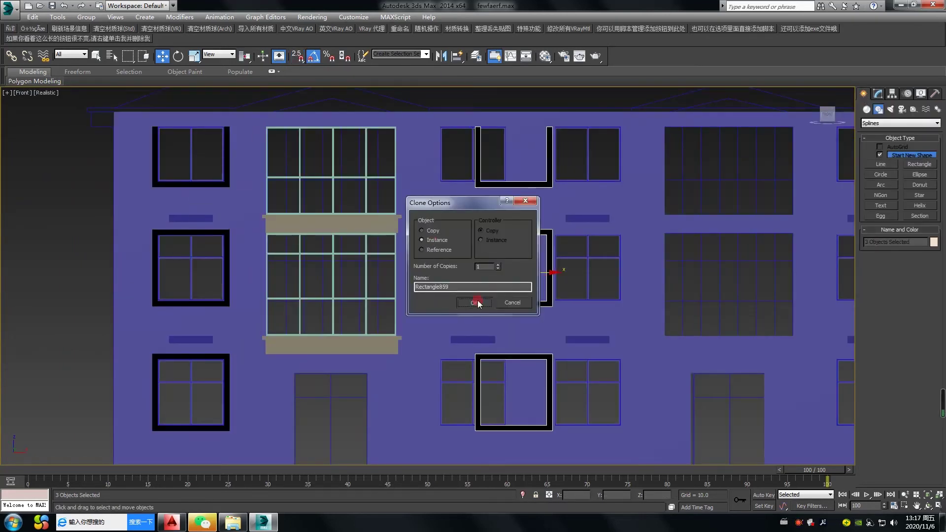
left_click(478, 302)
- Copy the three window surrounds as instances to the adjacent window column, snapped to its openings
scroll(482, 301, "up", 3)
key("s")
mouse_move(479, 301)
left_mouse_down()
mouse_move(398, 301)
mouse_move(626, 300)
left_mouse_up()
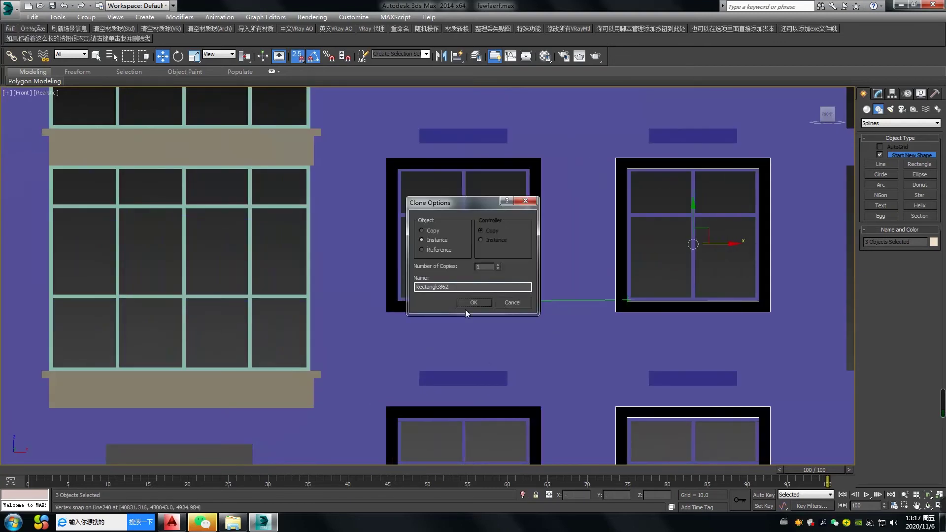
left_click(471, 303)
- Copy the three surrounds as instances to the last window column beyond the second bay opening
scroll(611, 305, "down", 2)
middle_click_drag(616, 306, 319, 280)
left_click_drag(318, 277, 718, 276, "shift")
left_click(473, 303)
key("s")
key("space")
scroll(537, 319, "down", 3)
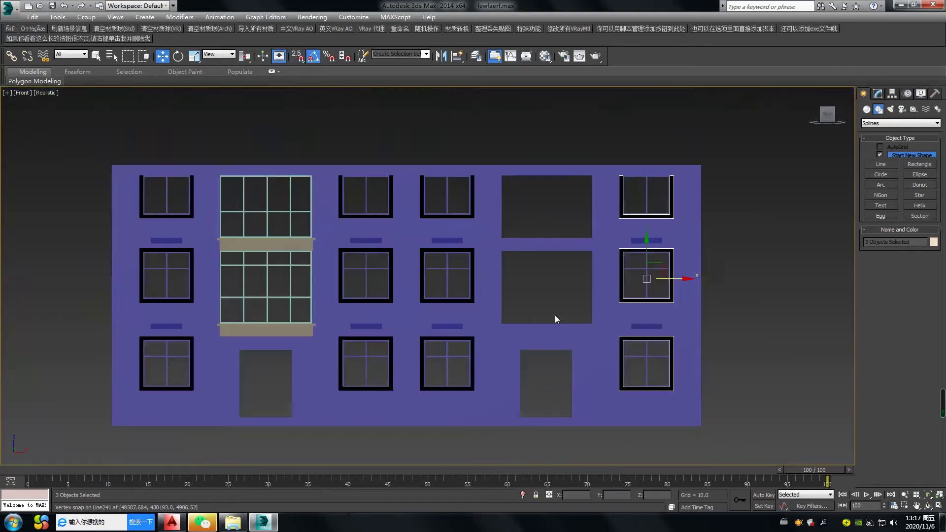
scroll(352, 280, "up", 2)
left_click(353, 252)
left_click(363, 224, "ctrl")
left_click(359, 319, "ctrl")
left_click(381, 369, "ctrl")
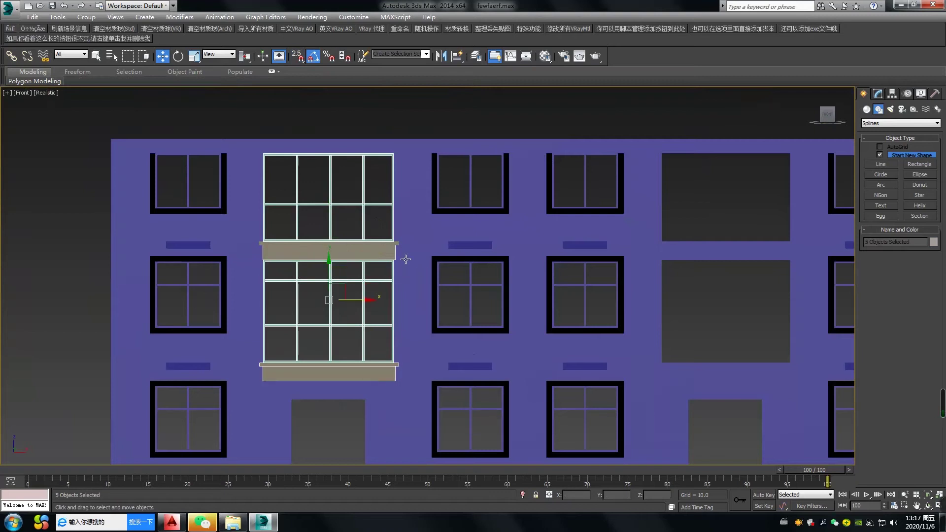
key("t")
left_click_drag(340, 295, 653, 298, "shift")
middle_click_drag(653, 298, 463, 308)
key("ctrl+z")
- Select the complete two-storey bay window with its balcony slabs in the top view and clone it towards the second bay opening
left_click_drag(266, 332, 234, 296)
left_click(232, 318)
left_click_drag(121, 284, 261, 329)
left_click_drag(223, 287, 577, 288, "shift")
left_click(487, 303)
- Snap the cloned bay window into the second bay opening in the front view, show wireframe and clear the selection
key("f")
left_click_drag(516, 312, 533, 313)
key("space")
key("s")
scroll(446, 396, "up", 5)
left_click_drag(485, 356, 439, 324)
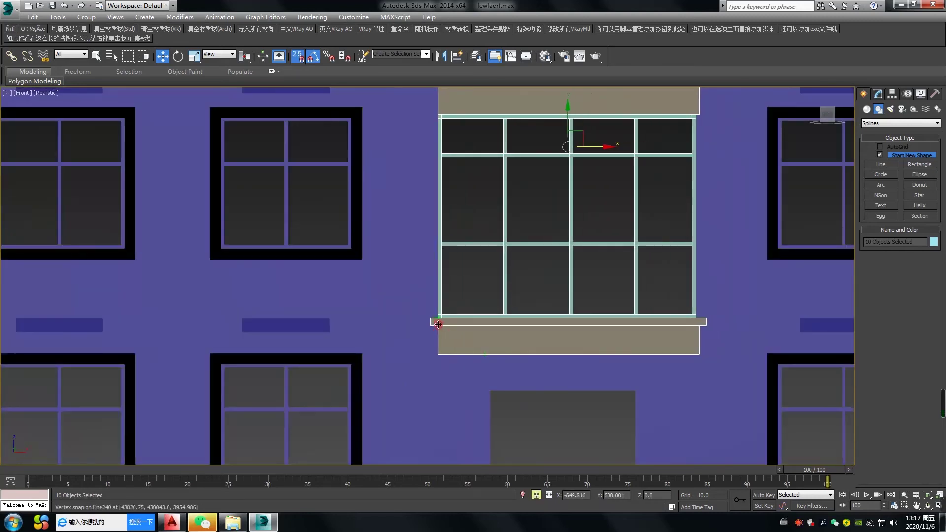
key("F3")
middle_click_drag(591, 334, 516, 344)
scroll(516, 344, "down", 3)
key("space")
left_click(523, 360)
scroll(398, 373, "down", 1)
middle_click_drag(398, 374, 469, 331)
- Trace the stepped wall outline of the side elevation as a closed Line snapped to the reference drawing's corners
key("shift+s")
scroll(816, 316, "down", 1)
middle_click_drag(815, 316, 414, 324)
scroll(515, 293, "up", 1)
left_click(919, 164)
middle_click_drag(395, 292, 337, 249)
key("s")
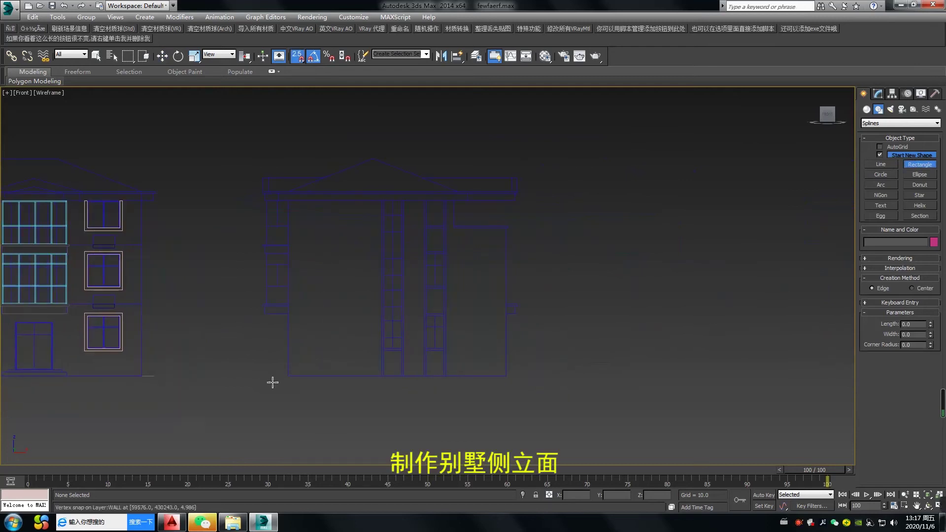
left_click(882, 165)
left_click(506, 376)
left_click(454, 204)
key("p")
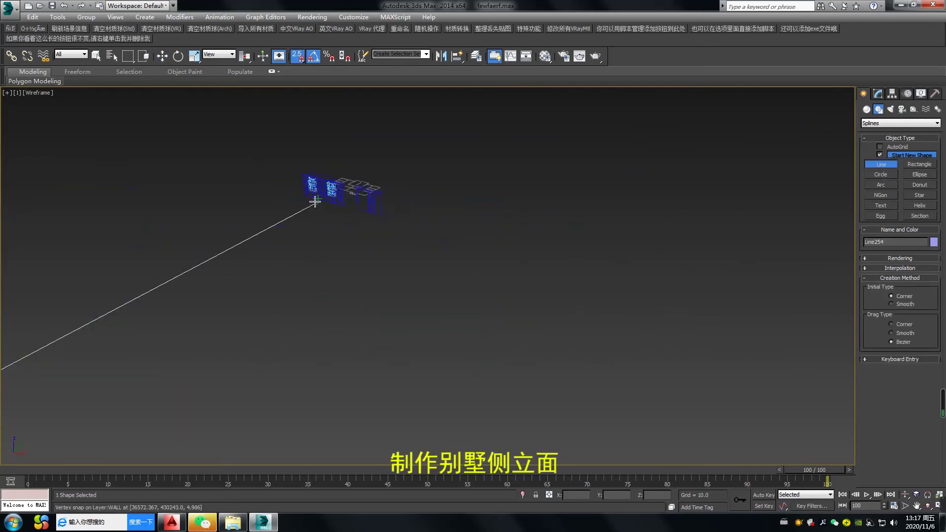
key("l")
key("z")
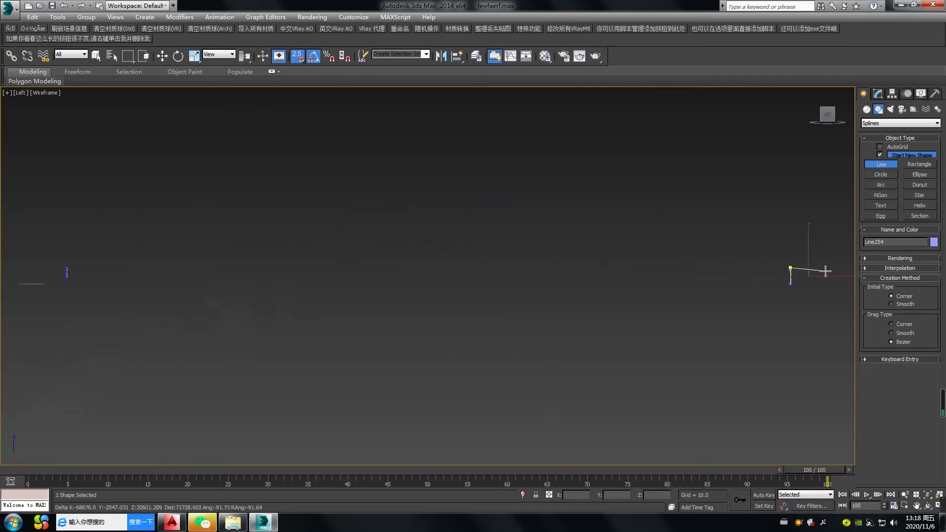
key("f")
left_click(669, 226)
left_click(459, 293)
scroll(701, 273, "up", 3)
middle_click_drag(701, 274, 315, 274)
- Draw snapped rectangles over the side wall's tall window opening, about 8234 long and 1000 wide, and its two smaller window openings
key("s")
left_click(913, 166)
middle_click_drag(414, 194, 401, 181)
left_click_drag(355, 190, 372, 357)
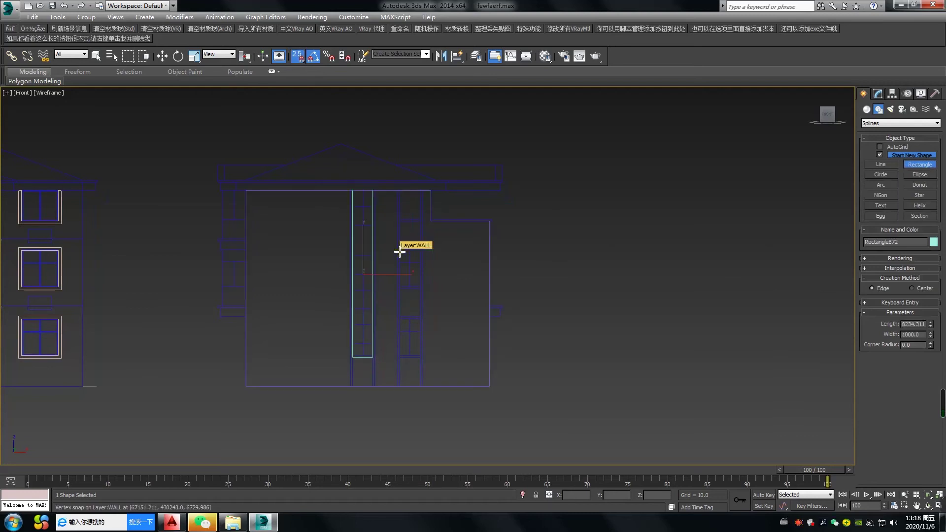
right_click(462, 327)
right_click(462, 324)
- Select the side elevation's reference drawing and hide it
left_click(470, 195)
key("space")
left_click(536, 228)
left_click(496, 191)
right_click(491, 189)
left_click(515, 162)
- Select the drawn side elevation shapes and convert them to editable splines
left_click_drag(435, 328, 362, 282)
right_click(361, 283)
mouse_move(395, 374)
left_click(478, 373)
- Attach the tall window rectangle and the two small window rectangles to the side wall outline
left_click_drag(478, 372, 297, 245)
right_click(383, 284)
left_click(492, 311)
left_click(490, 311)
right_click(485, 309)
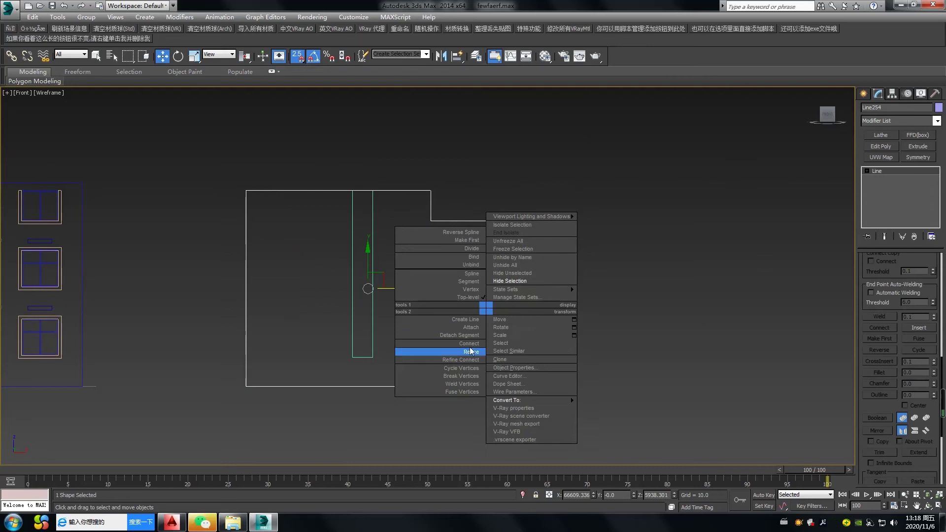
left_click(478, 309)
left_click(409, 319)
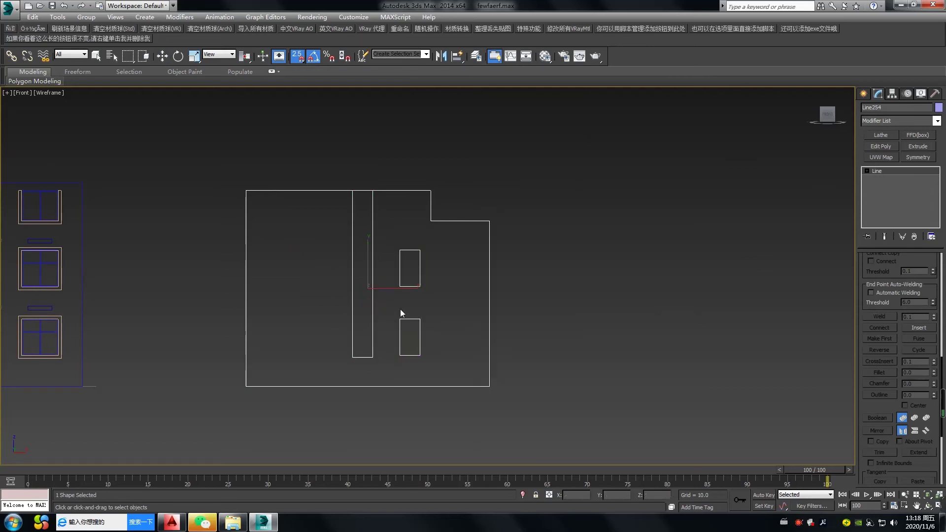
- Finish attaching, clear the selection and unhide the reference drawing
key("w")
left_click(423, 309)
right_click(455, 321)
left_click(385, 270)
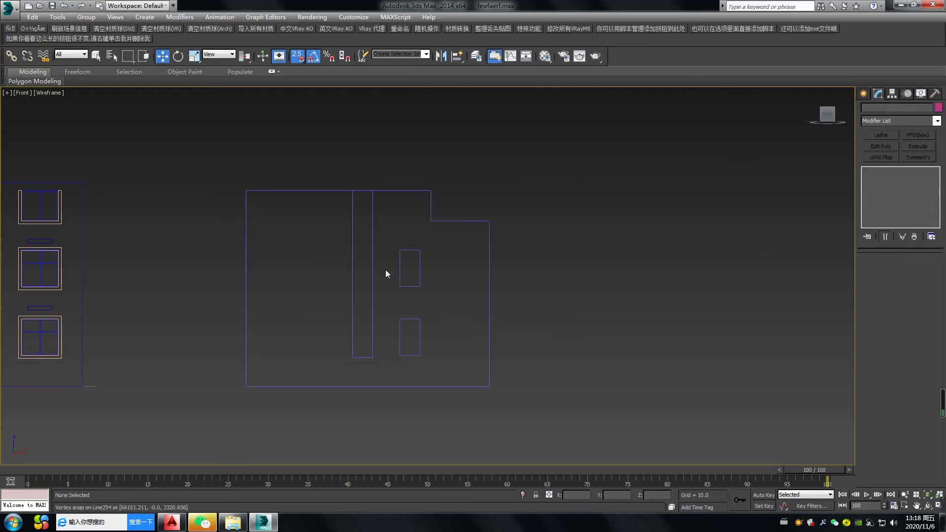
right_click(400, 268)
left_click(422, 226)
- Raise the side wall outline's top edge to the roof's base line in the reference, leaving the window openings in place
key("s")
scroll(370, 288, "up", 2)
left_click(374, 155)
key("2")
middle_click_drag(403, 166, 391, 236)
left_click_drag(397, 242, 362, 205)
left_click(378, 223)
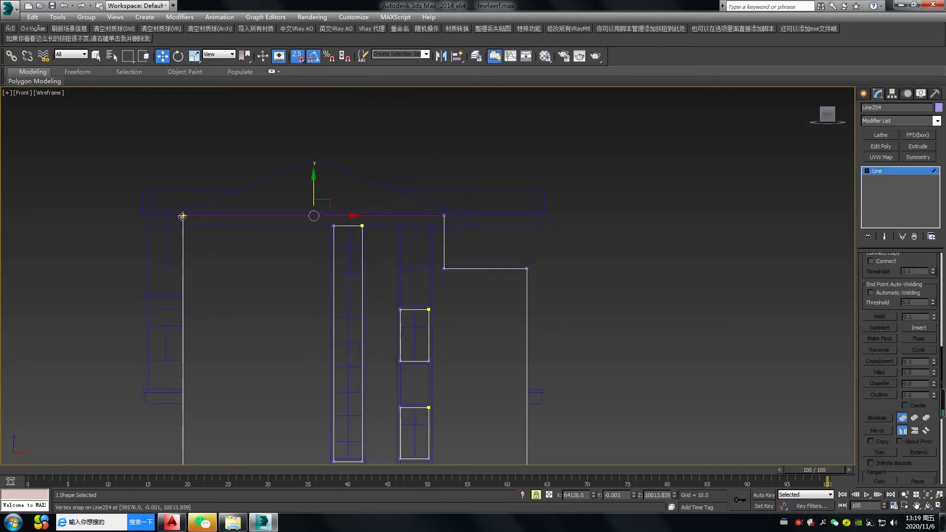
left_click(242, 265)
middle_click_drag(383, 318, 392, 275)
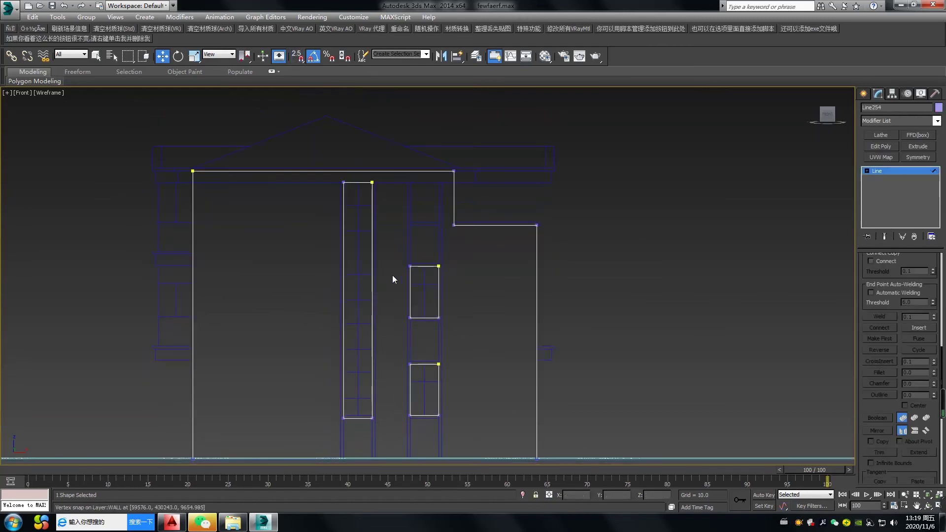
- Extrude the side wall outline with its window openings and deselect it
left_click(919, 146)
left_click(864, 94)
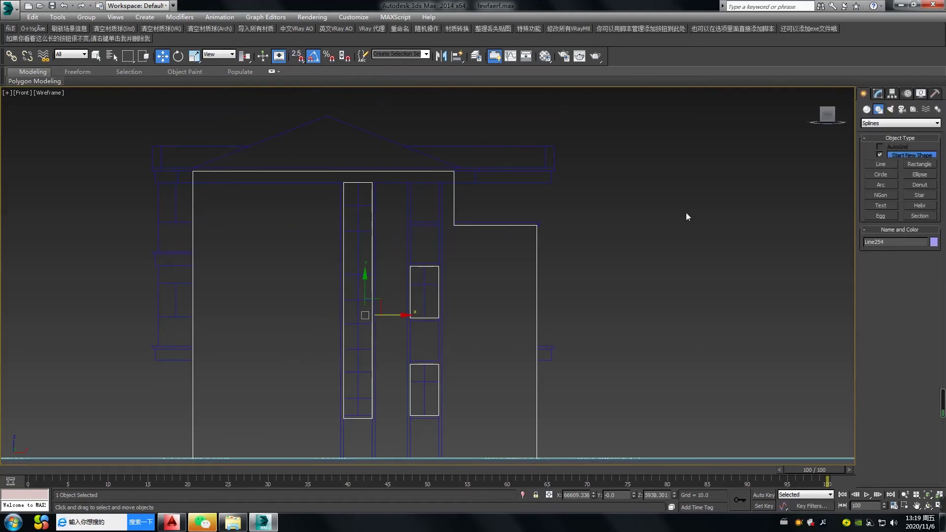
middle_click_drag(580, 295, 599, 290)
left_click(599, 290)
left_click(390, 304)
- Draw a snapped rectangle over the tall side window opening and convert it to an editable spline
left_click(920, 164)
middle_click_drag(296, 221, 305, 166)
key("s")
left_click_drag(372, 123, 403, 365)
key("s")
key("w")
right_click(392, 333)
mouse_move(480, 425)
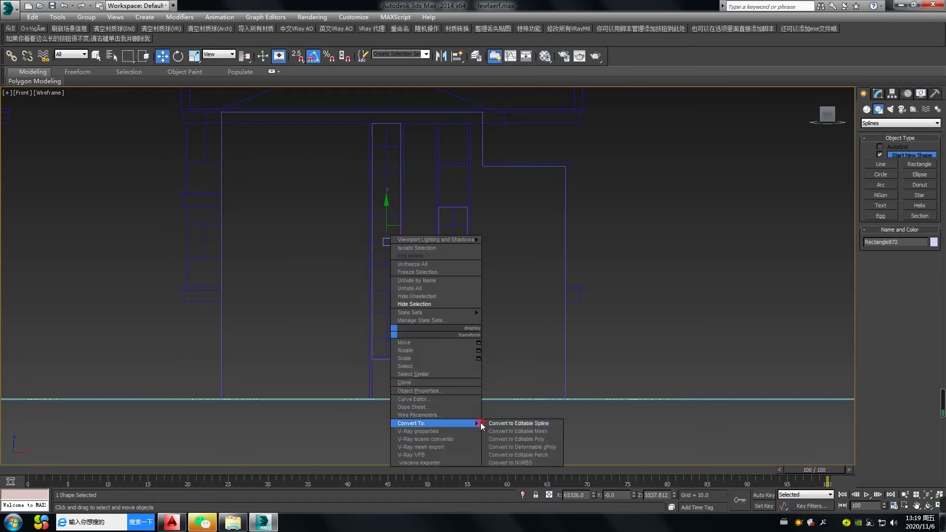
left_click(517, 425)
- Copy the rectangle's edges into a central vertical mullion and horizontal transoms matching the reference of the tall window
middle_click_drag(420, 294, 393, 348)
key("2")
left_click(345, 315)
left_click_drag(364, 294, 375, 294, "shift")
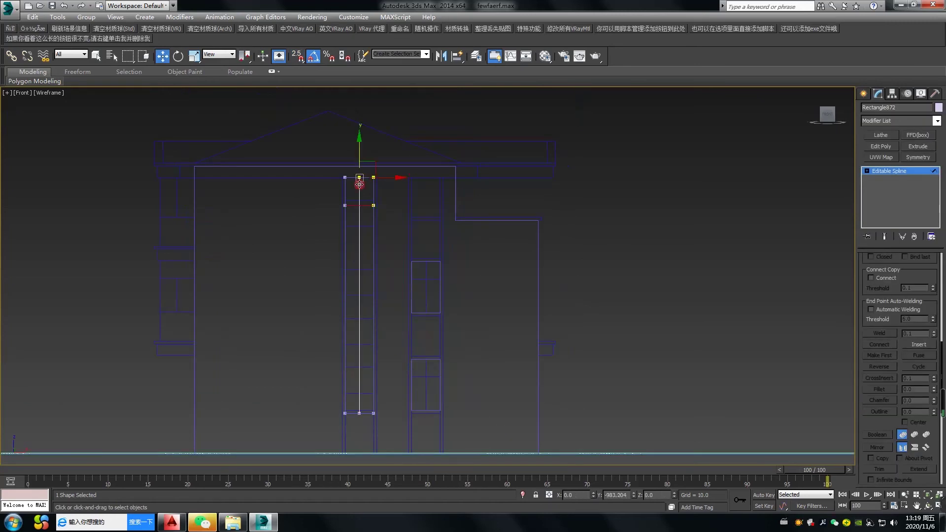
key("3")
key("2")
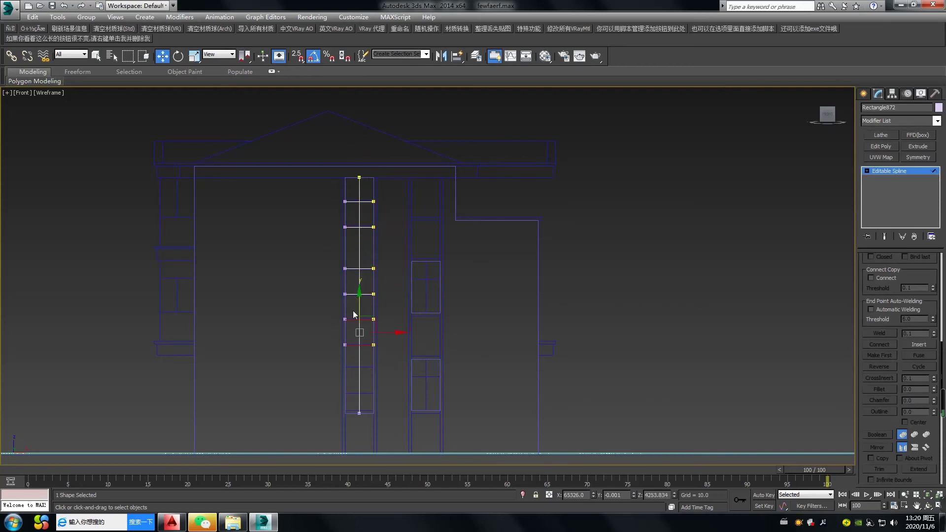
- Outline the tall window's mullion and transom splines to give the dividers a thickness
left_click_drag(333, 175, 333, 175)
left_click(379, 405)
scroll(387, 301, "up", 2)
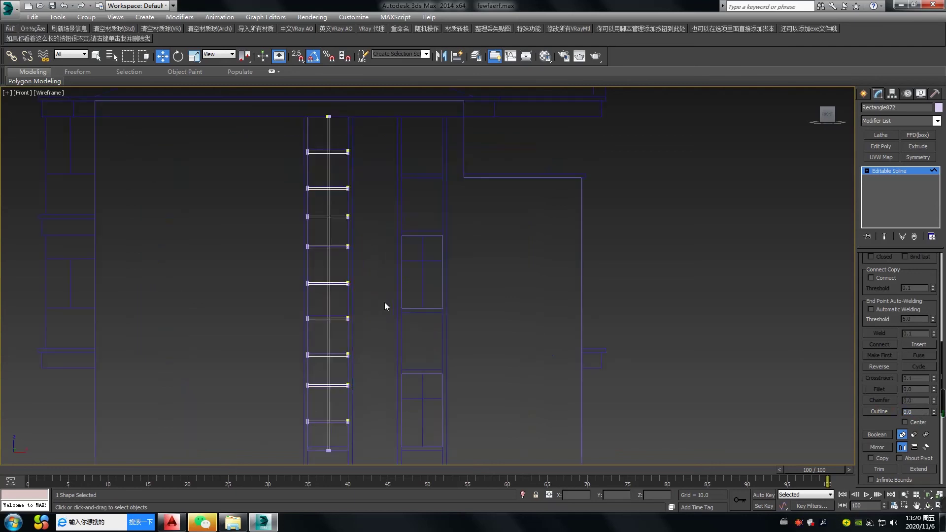
scroll(345, 285, "up", 2)
left_click(425, 244)
scroll(347, 349, "down", 2)
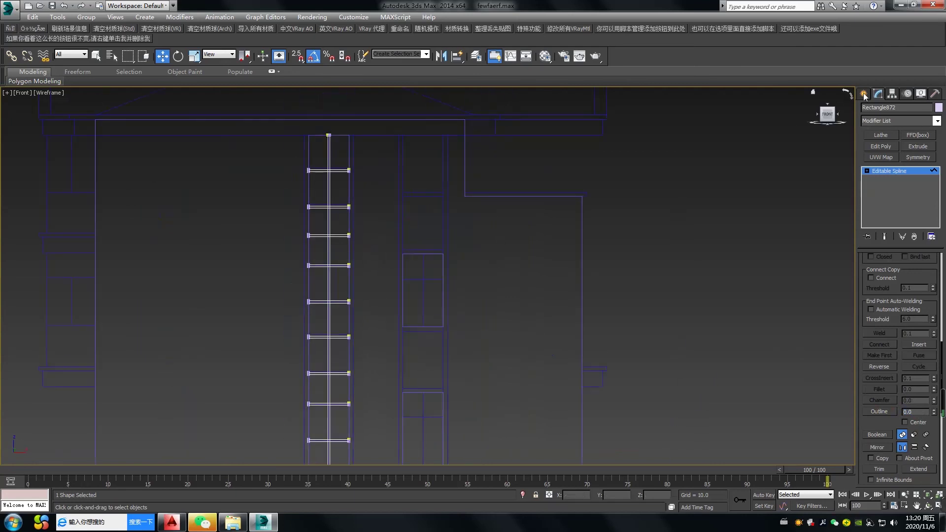
- Draw a snapped rectangle over the upper small window opening and attach it to the tall window's divider spline
left_click(863, 94)
left_click(909, 164)
key("s")
left_click_drag(402, 254, 446, 331)
key("s")
middle_click_drag(452, 313, 415, 288)
right_click(440, 224)
left_click(552, 325)
scroll(415, 288, "up", 2)
left_click(863, 94)
key("Delete")
key("ctrl+z")
- Copy a transom from the tall window into the upper small window and form its vertical mullion by rotating a copy
key("3")
left_click(284, 329)
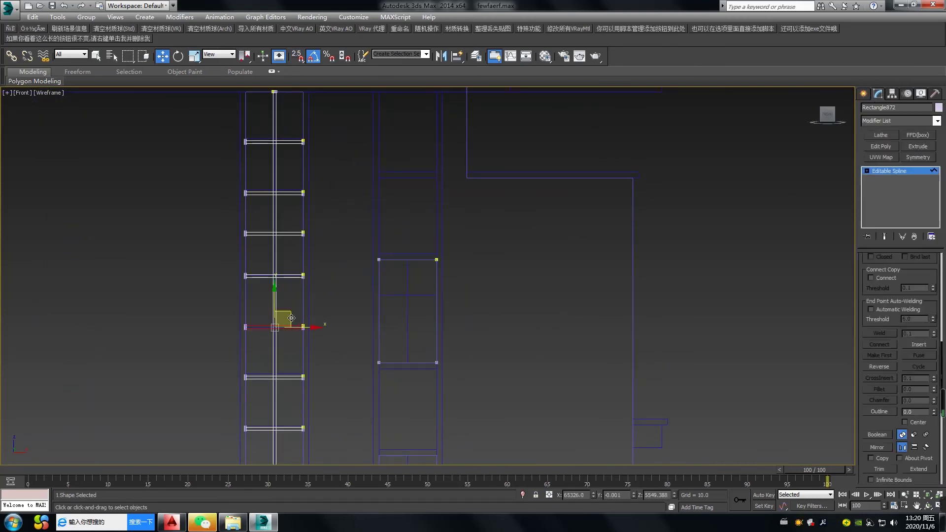
key("e")
left_click_drag(444, 324, 437, 386)
key("w")
key("s")
left_click_drag(418, 335, 409, 363)
- Fit the upper small window's mullion and transom to the opening by adjusting their vertices and positions
key("1")
left_click_drag(411, 306, 379, 259)
left_click(428, 335)
key("3")
key("s")
left_click_drag(431, 312, 428, 312)
left_click(425, 345)
- Copy the upper small window's mullion and transom down to the lower small window and snap them into its opening
middle_click_drag(426, 345, 425, 298)
scroll(425, 298, "down", 2)
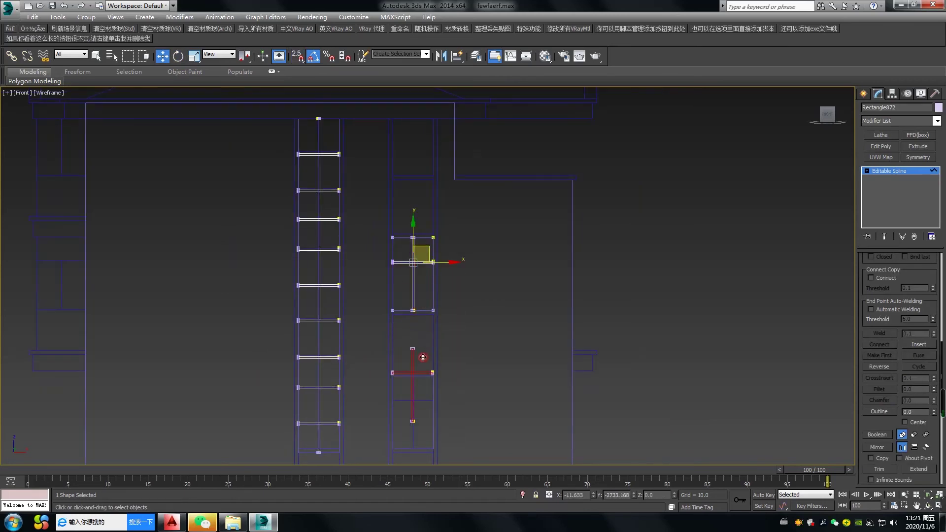
left_click_drag(423, 357, 422, 358, "shift")
middle_click_drag(422, 358, 426, 282)
key("space")
key("s")
left_click_drag(435, 298, 436, 326)
scroll(437, 352, "up", 5)
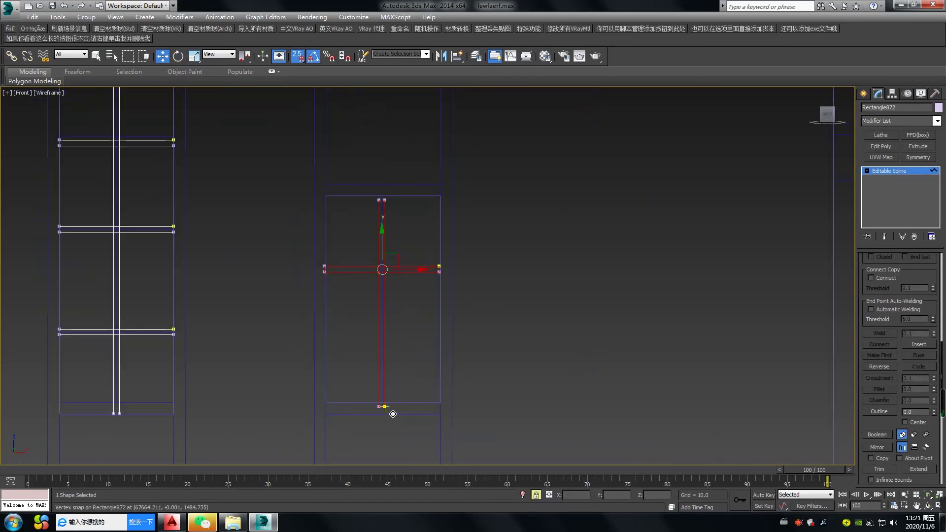
- Extrude the side elevation's window dividers, clear the selection and save the scene
scroll(414, 355, "down", 5)
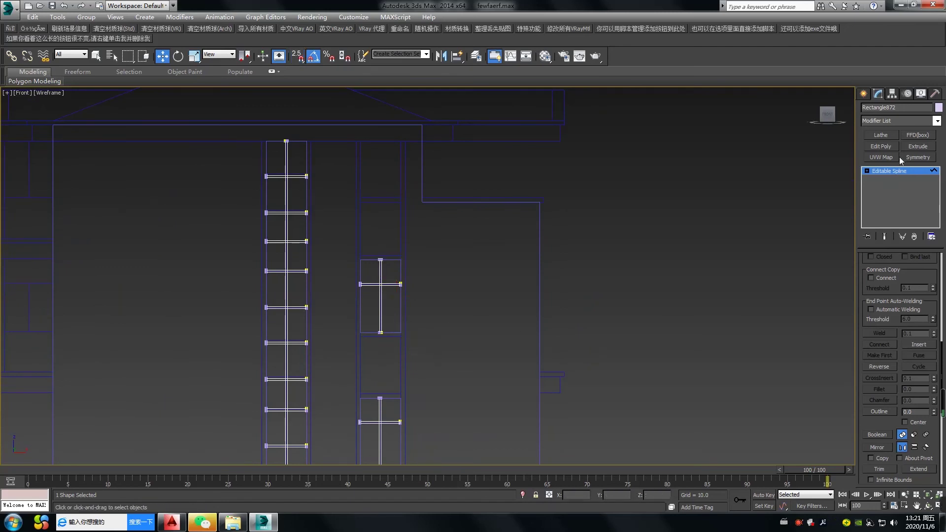
left_click(917, 146)
middle_click_drag(472, 203, 503, 196)
left_click(506, 276)
key("ctrl+s")
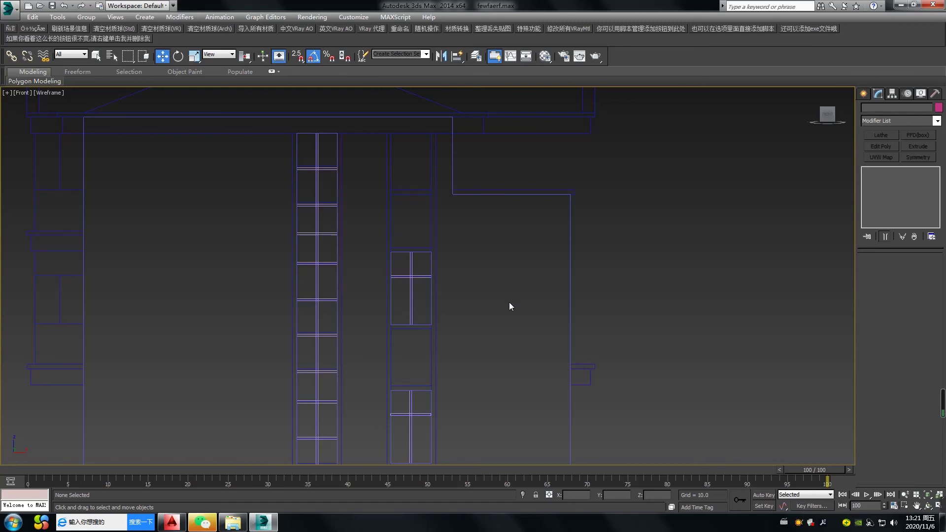
- Check the side elevation's windows in the AutoCAD drawing and return to the 3ds Max model
left_click(171, 522)
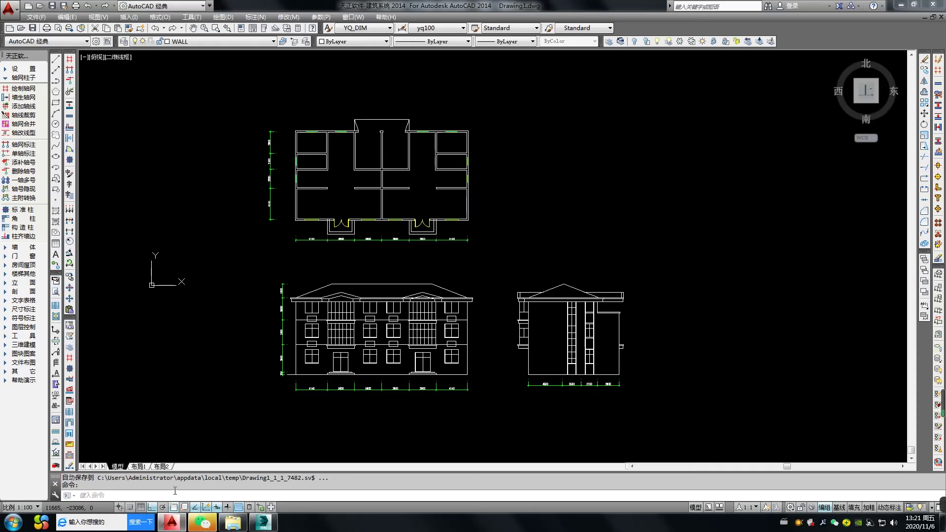
left_click(263, 522)
left_click(424, 278)
left_click(421, 301)
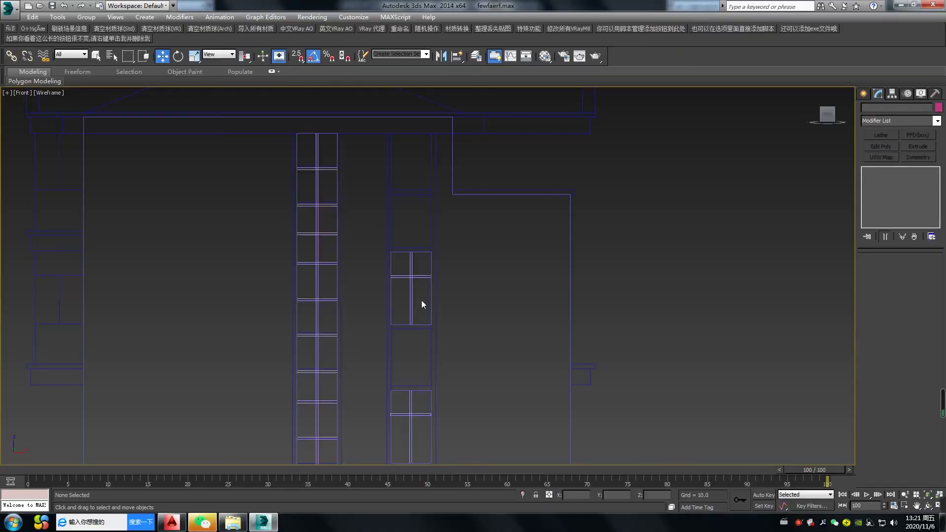
- Copy the small window's divider spline up into the uppermost opening of the small-window column and fit its vertices to the opening
left_click(411, 271)
left_click(915, 179)
key("3")
left_click(425, 276)
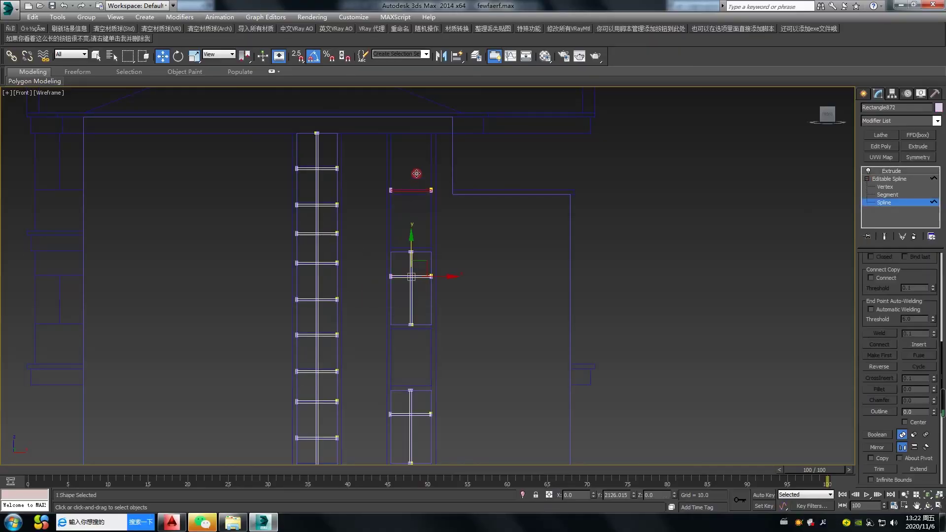
left_click_drag(412, 257, 408, 129, "shift")
key("s")
left_click_drag(411, 195, 391, 189)
key("1")
mouse_move(427, 135)
left_mouse_down()
mouse_move(406, 102)
mouse_move(391, 133)
left_mouse_up()
key("s")
- Draw a narrow rectangle along the tall window's right edge from its head to the ground and convert it to an editable spline
left_click(863, 94)
left_click(919, 164)
scroll(363, 107, "down", 3)
key("s")
left_click_drag(348, 401, 344, 126)
key("w")
right_click(348, 346)
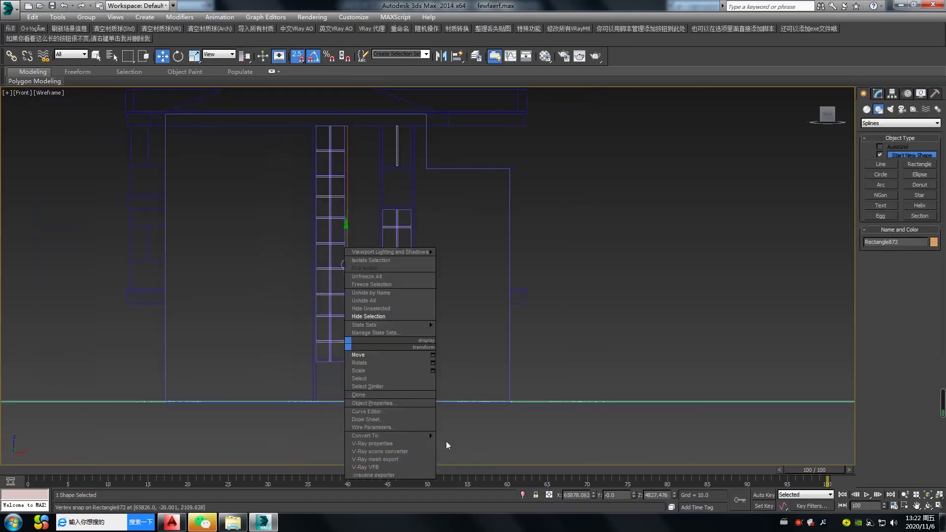
mouse_move(427, 437)
left_click(471, 436)
- Extrude the vertical surround strip by 400
left_click(918, 147)
left_click_drag(916, 271, 853, 275)
type("5")
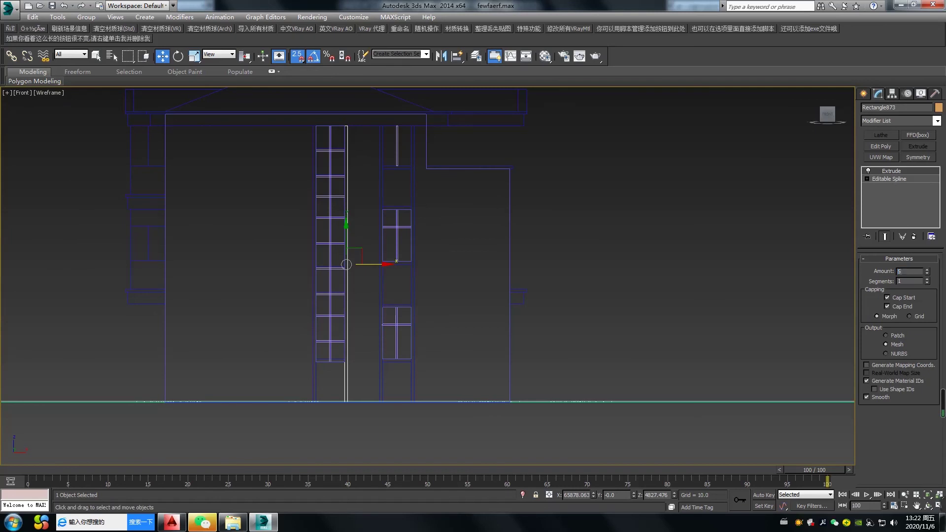
type("00")
key("Return")
- Copy the vertical surround strip to the tall window's left edge and to both edges of the small-window column, snapping each in place
middle_click_drag(342, 277, 344, 306)
mouse_move(353, 434)
left_mouse_down("shift")
mouse_move(306, 433)
mouse_move(315, 433)
mouse_move(314, 420)
left_mouse_up("shift")
left_click(469, 306)
key("s")
scroll(319, 436, "up", 3)
middle_click_drag(314, 246, 300, 388)
left_click_drag(296, 209, 496, 208)
left_click(473, 303)
left_click(473, 303)
middle_click_drag(396, 339, 377, 229)
scroll(377, 230, "down", 2)
left_click(386, 241)
key("s")
left_click(447, 220)
scroll(454, 236, "down", 2)
- Copy a vertical strip, rotate it to horizontal and snap it to the inner edge of the small-window column
left_click_drag(450, 237, 476, 225, "shift")
left_click(473, 303)
key("e")
left_click_drag(502, 319, 485, 279)
key("w")
key("s")
key("space")
left_click_drag(337, 292, 419, 208)
scroll(430, 222, "up", 2)
middle_click_drag(430, 222, 399, 241)
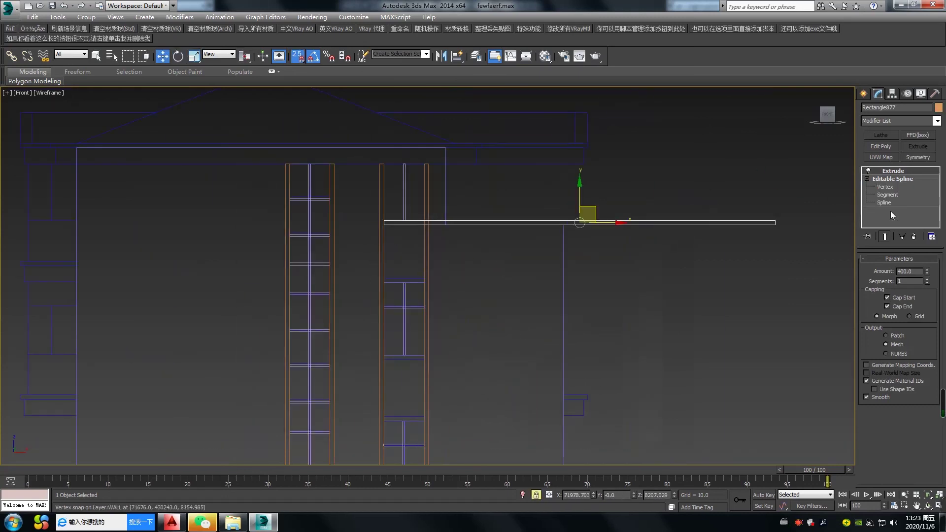
- Shorten the horizontal strip by moving its end vertices so it spans only the small-window column
left_click(885, 187)
left_click_drag(804, 249, 754, 204)
mouse_move(775, 225)
left_mouse_down()
mouse_move(424, 225)
mouse_move(405, 202)
left_mouse_up()
key("s")
left_click(441, 244)
key("ctrl+a")
right_click(415, 225)
left_click(408, 167)
- Copy the horizontal strip's spline down the small-window column to form the heads and sills of the windows
key("3")
scroll(399, 296, "up", 3)
key("s")
left_click_drag(373, 139, 372, 254, "shift")
left_click_drag(370, 252, 372, 412)
middle_click_drag(372, 412, 417, 211)
left_click_drag(419, 207, 419, 330, "shift")
middle_click_drag(418, 329, 412, 140)
left_click_drag(412, 140, 412, 293, "shift")
mouse_move(504, 247)
middle_mouse_down()
mouse_move(449, 338)
mouse_move(510, 391)
middle_mouse_up()
scroll(487, 314, "down", 1)
scroll(425, 358, "up", 1)
scroll(400, 353, "down", 1)
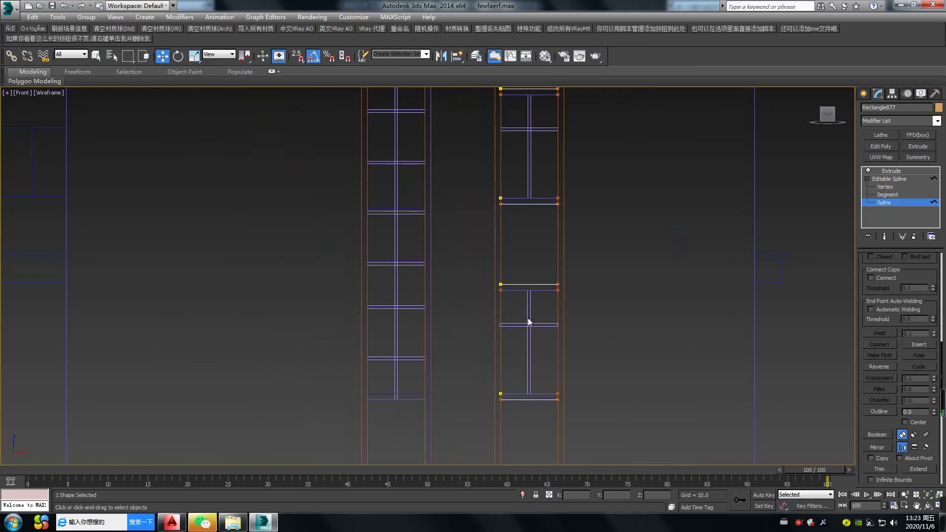
- Copy the lower small window's sill strip across to the tall window's sill and delete the surplus strip copy
scroll(378, 399, "up", 2)
mouse_move(538, 388)
left_mouse_down("shift")
mouse_move(430, 396)
mouse_move(358, 381)
left_mouse_up("shift")
key("s")
scroll(359, 382, "down", 2)
left_click_drag(343, 454, 344, 219, "shift")
key("Delete")
scroll(392, 302, "down", 4)
middle_click_drag(449, 294, 456, 294)
scroll(479, 294, "up", 4)
left_click(863, 94)
- Select the side wall with its dividers and surround strips and place it perpendicular near the front facade's left end
middle_click_drag(464, 260, 425, 266)
left_click(407, 248)
middle_click_drag(396, 151, 391, 213)
key("s")
left_click(394, 204)
left_click(497, 323)
middle_click_drag(497, 322, 501, 267)
left_click_drag(562, 400, 318, 161)
left_click(547, 267, "alt")
scroll(547, 267, "down", 5)
key("F3")
left_click(534, 277, "ctrl")
left_click_drag(535, 277, 262, 275)
- Snap the side wall assembly's lower corner onto the lower-left corner of the front facade
scroll(233, 281, "up", 5)
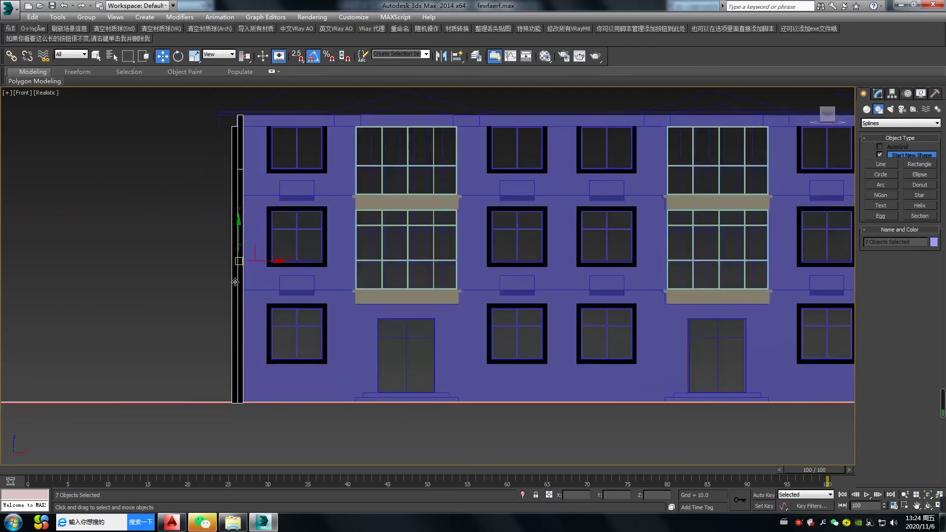
key("space")
middle_click_drag(234, 374, 240, 347)
left_click_drag(271, 234, 239, 234)
key("space")
key("s")
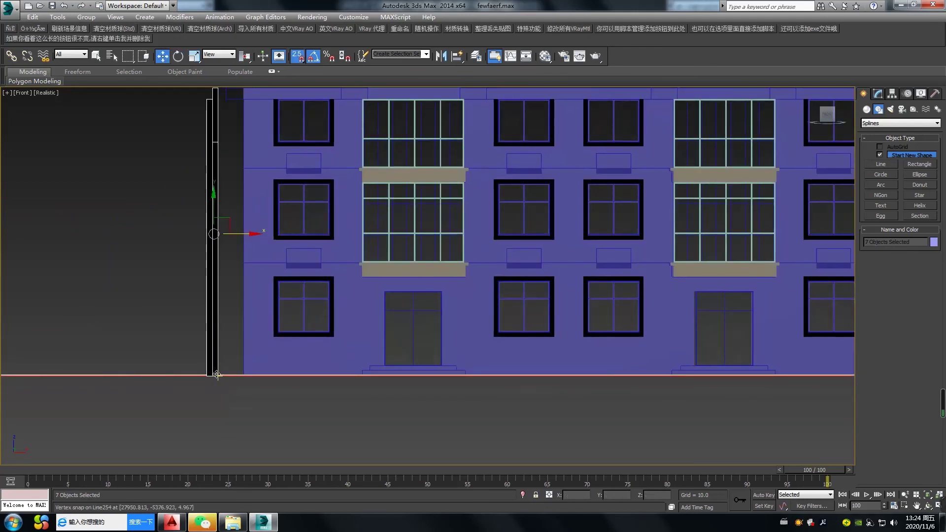
key("F3")
left_click_drag(212, 375, 243, 365)
- Fine-align the side wall with the front facade's end and inspect the joined corner in a shaded 3D view
middle_click_drag(314, 222, 300, 312)
scroll(235, 184, "up", 6)
middle_click_drag(235, 184, 230, 246)
left_click_drag(203, 211, 196, 212)
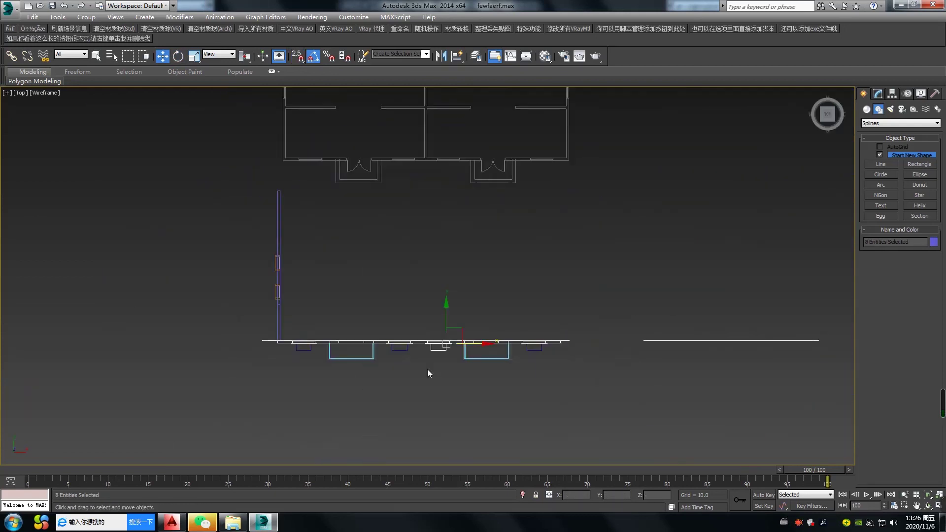
middle_click_drag(428, 369, 378, 361, "alt")
key("F3")
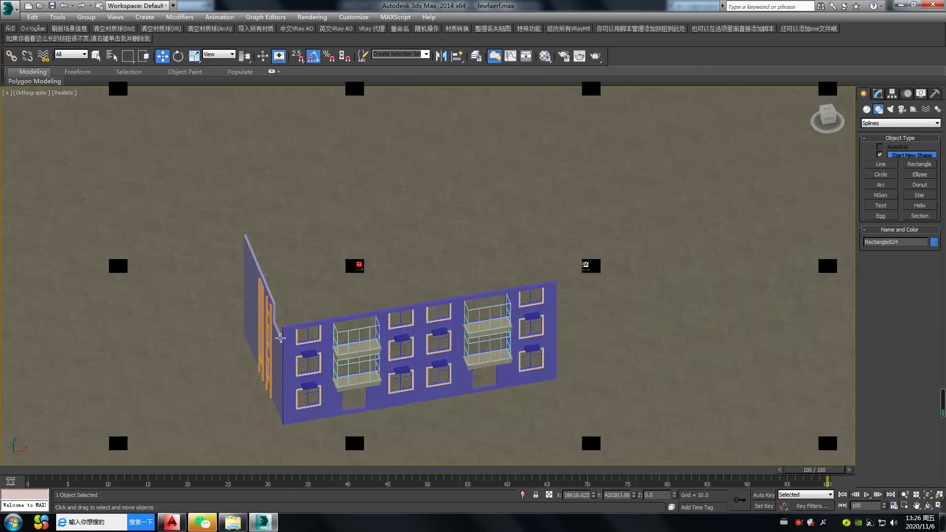